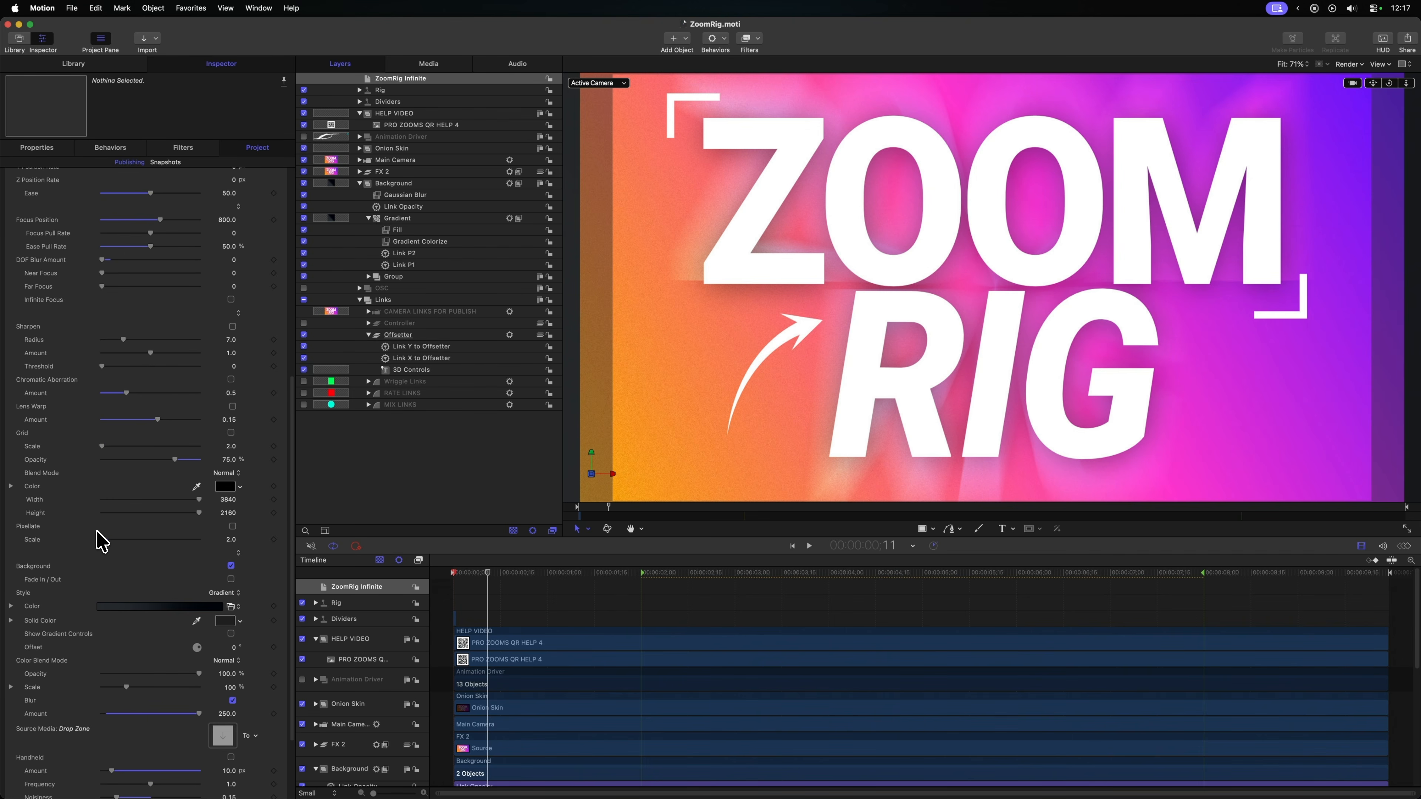
# Step: Enable the Grid, Lens Warp and Chromatic Aberration effects in the project's published parameters
pyautogui.click(231, 433)
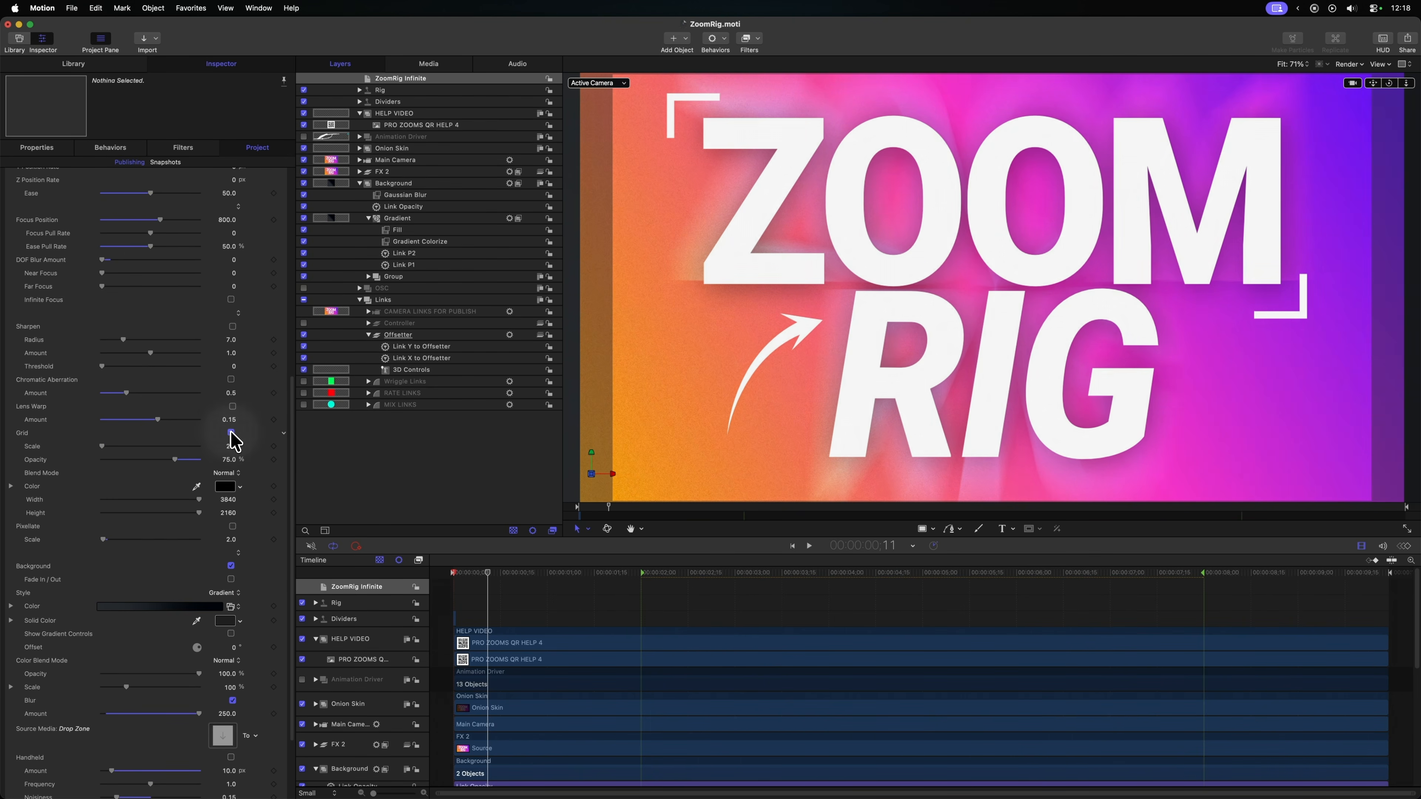
pyautogui.click(233, 407)
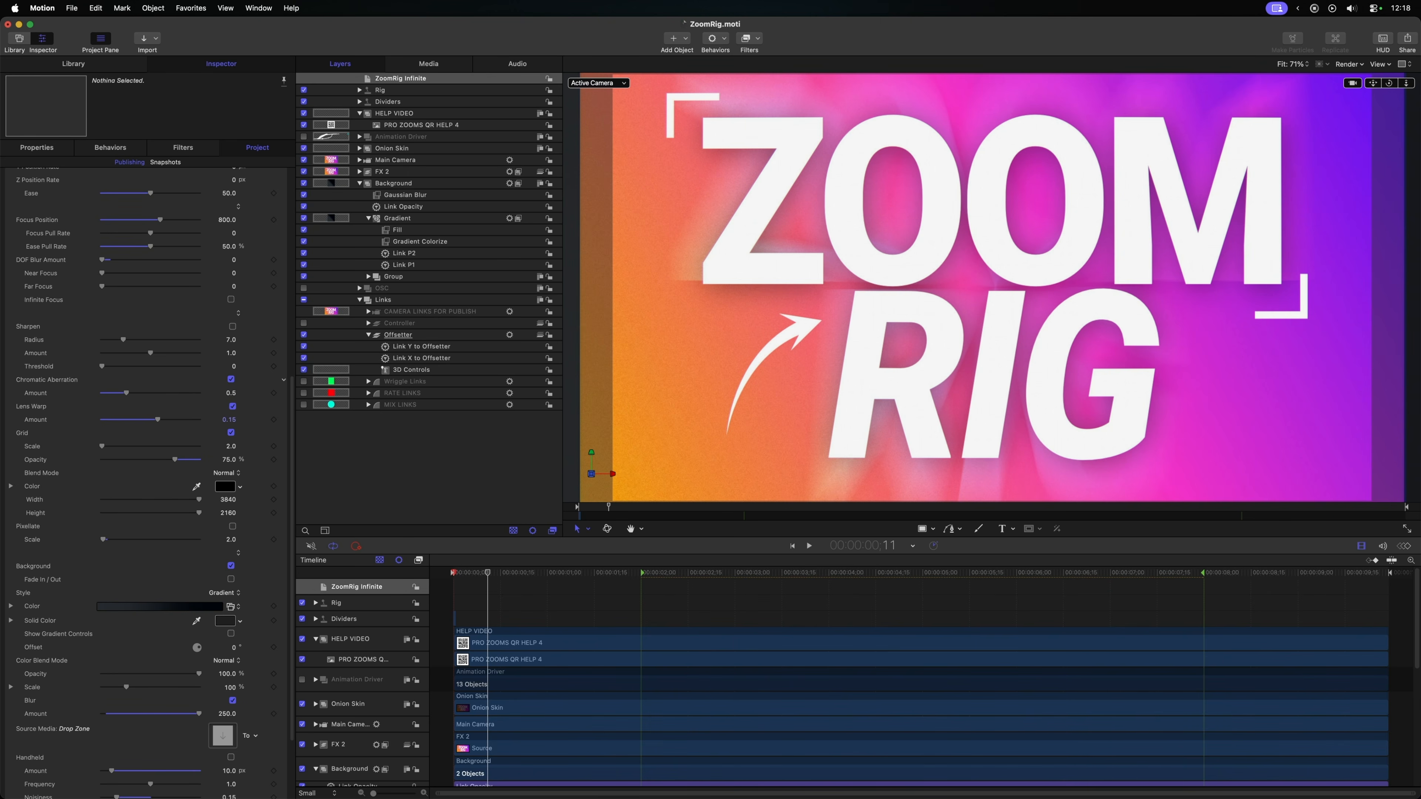
# Step: Save the project as a duplicate title template named Zoom Rig Bro in the Favorites category
pyautogui.press('super+s')
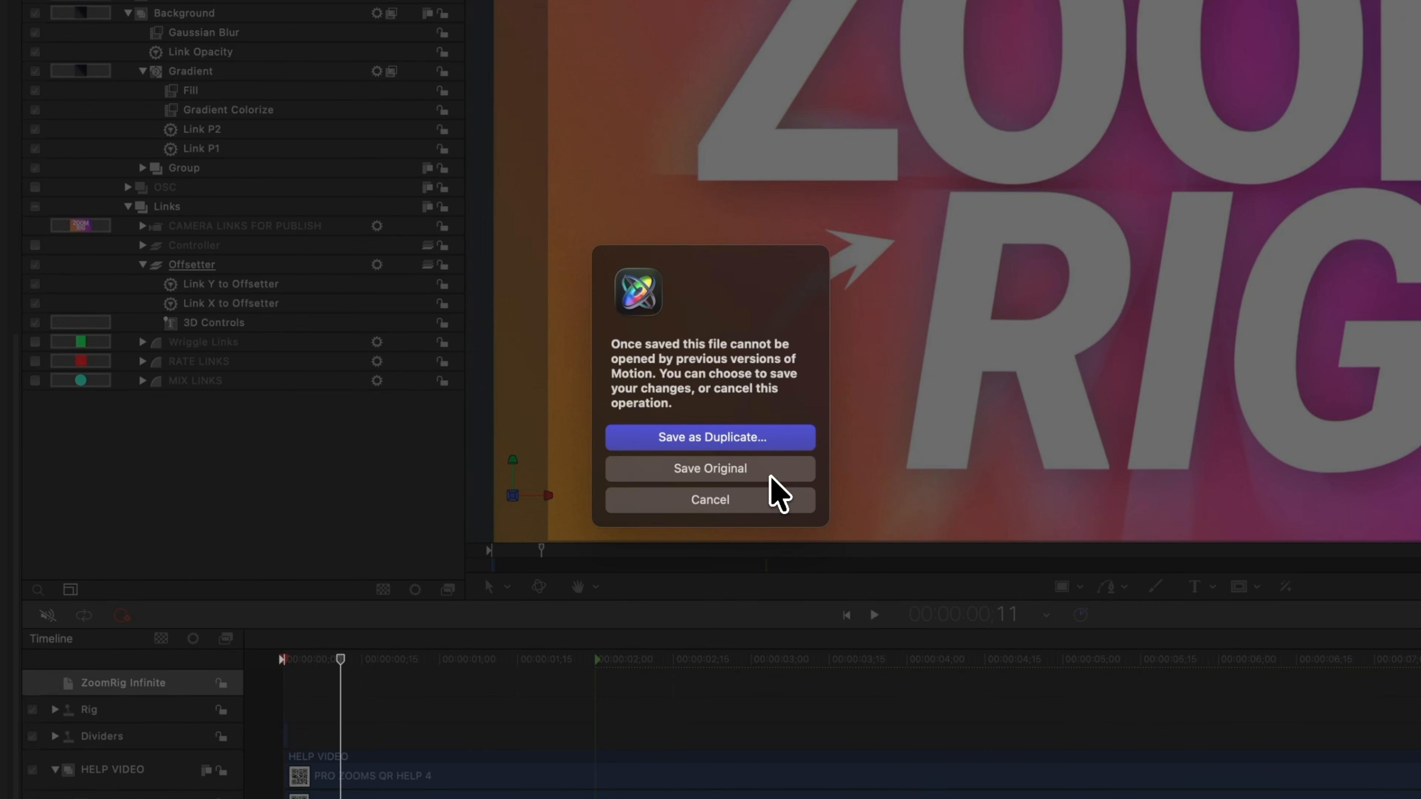
pyautogui.click(762, 439)
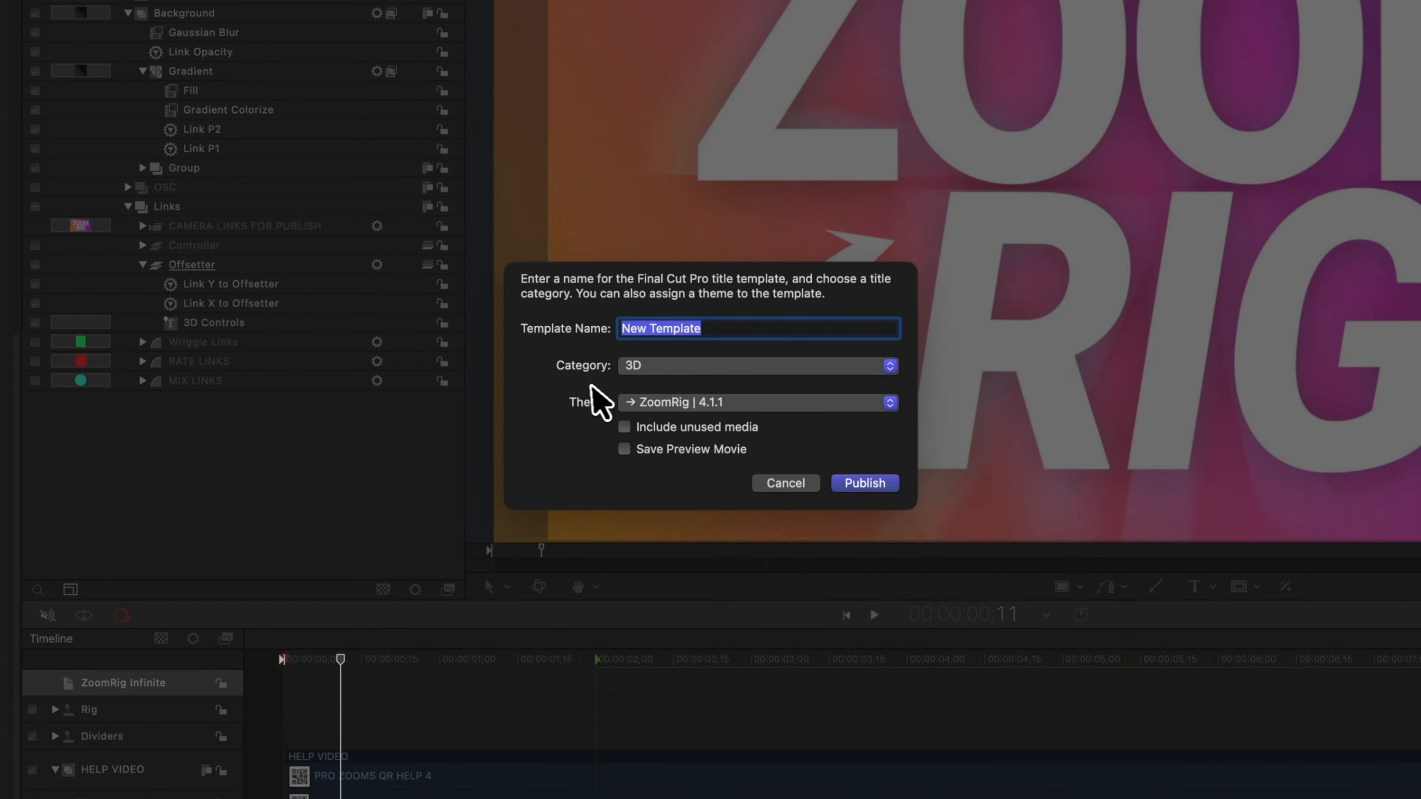
pyautogui.click(632, 365)
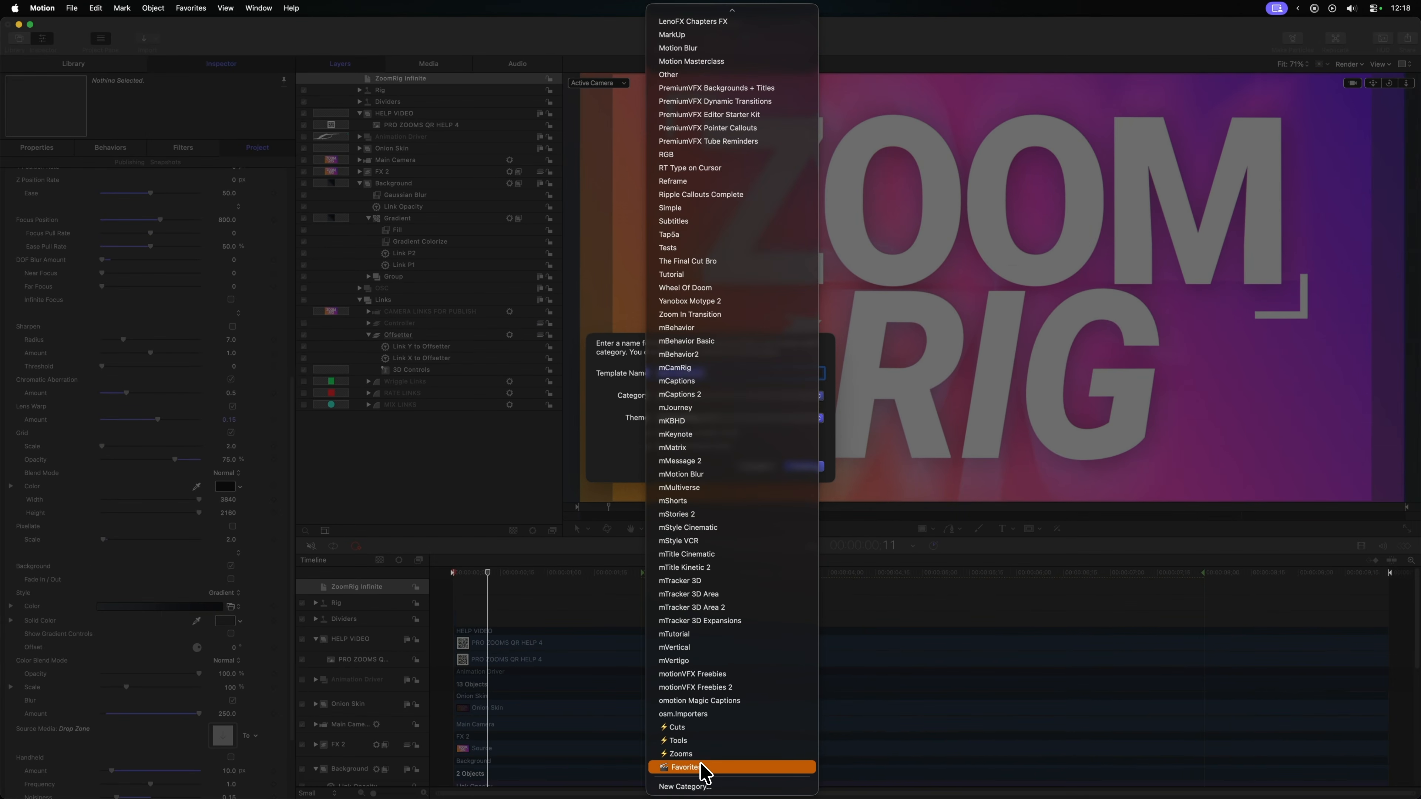
pyautogui.click(709, 768)
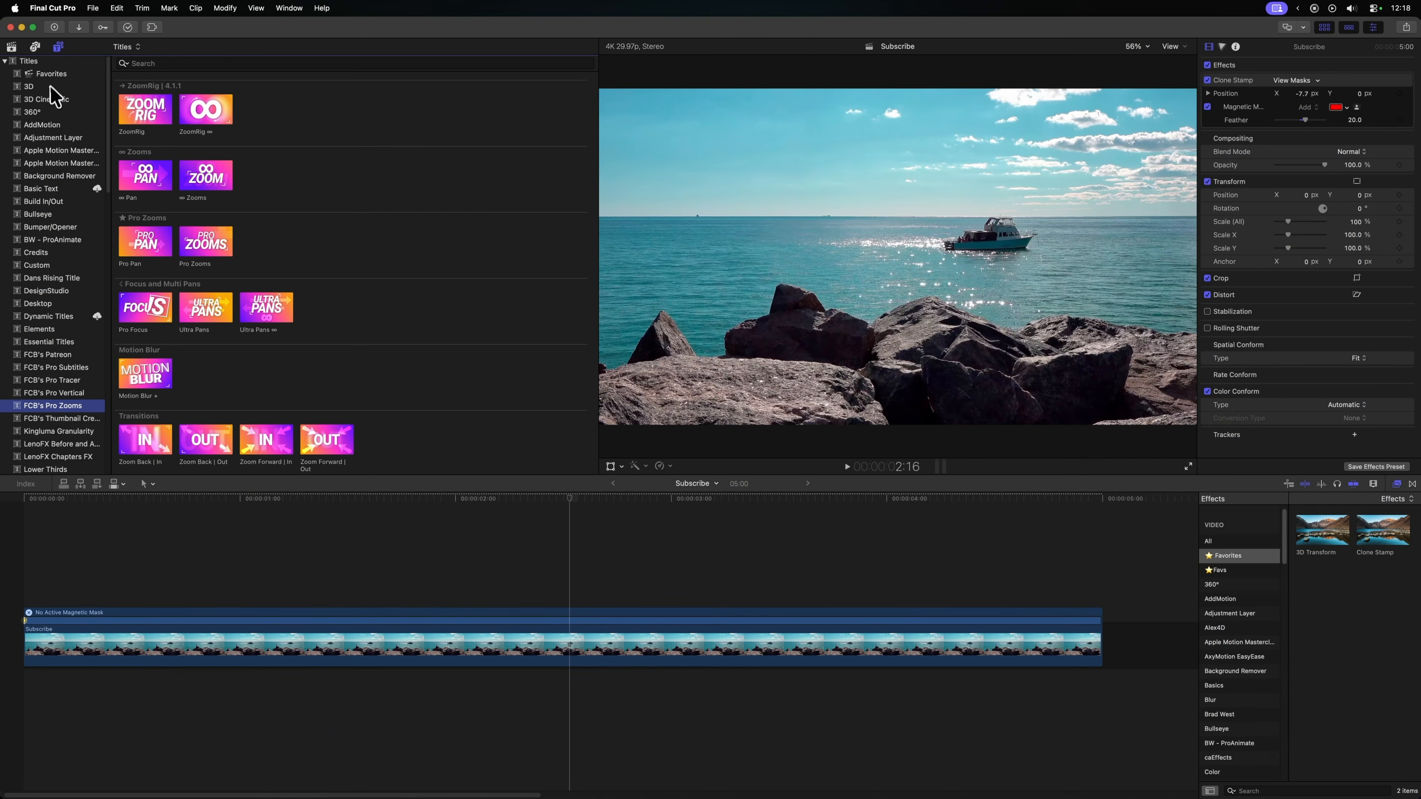
# Step: In Final Cut Pro, place the Zoom Rig Bro title from Favorites above the clip at about one second and preview it further along
pyautogui.click(54, 75)
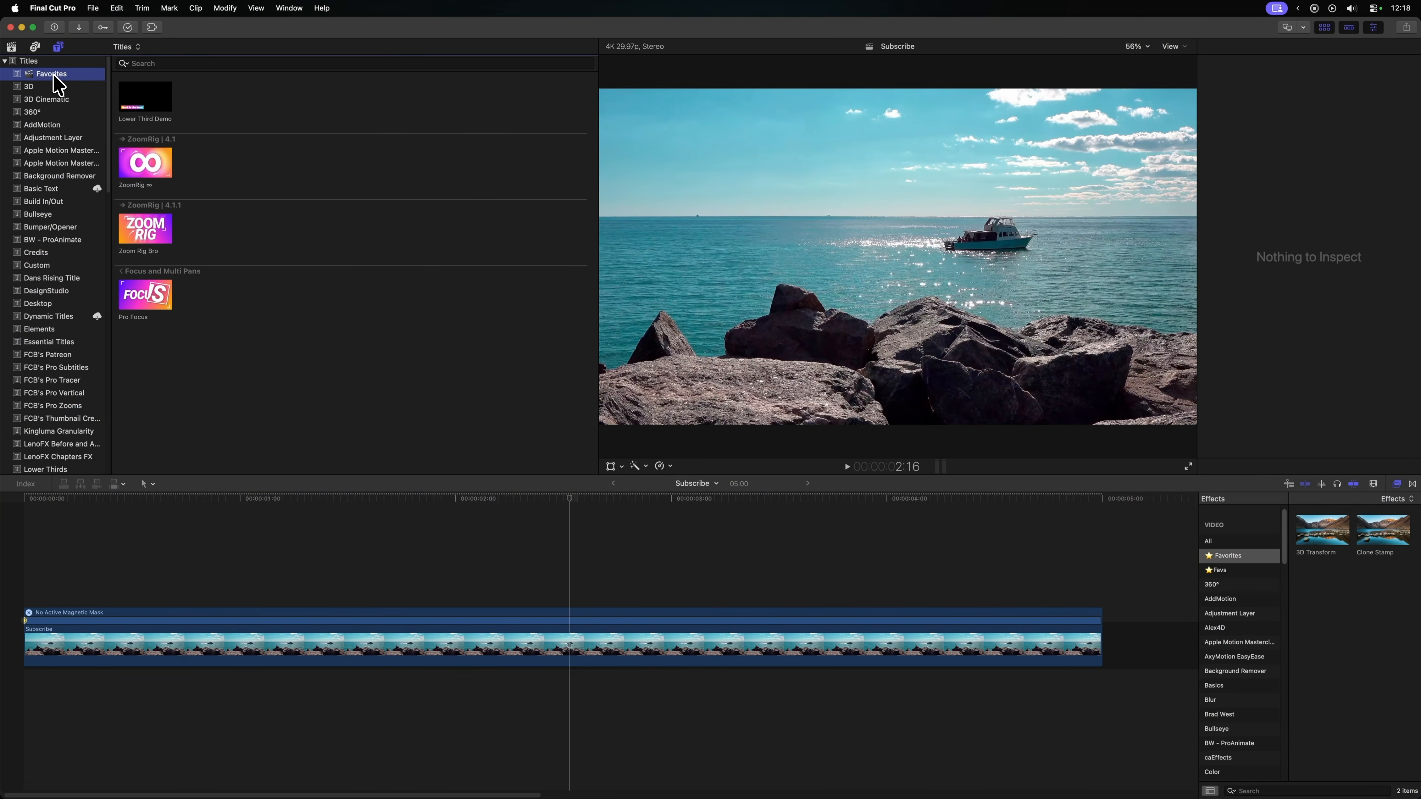
pyautogui.moveTo(153, 242); pyautogui.dragTo(230, 546)
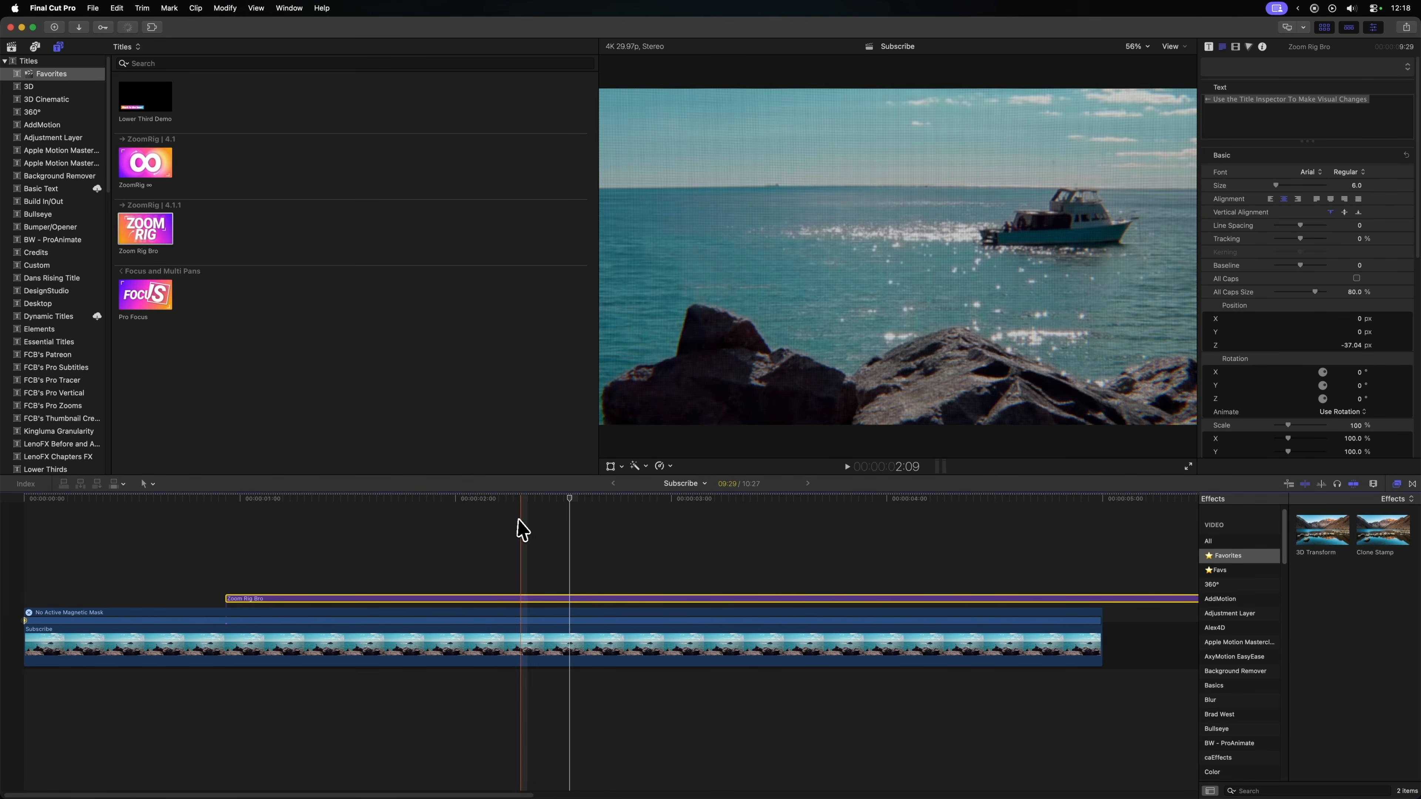
pyautogui.click(626, 499)
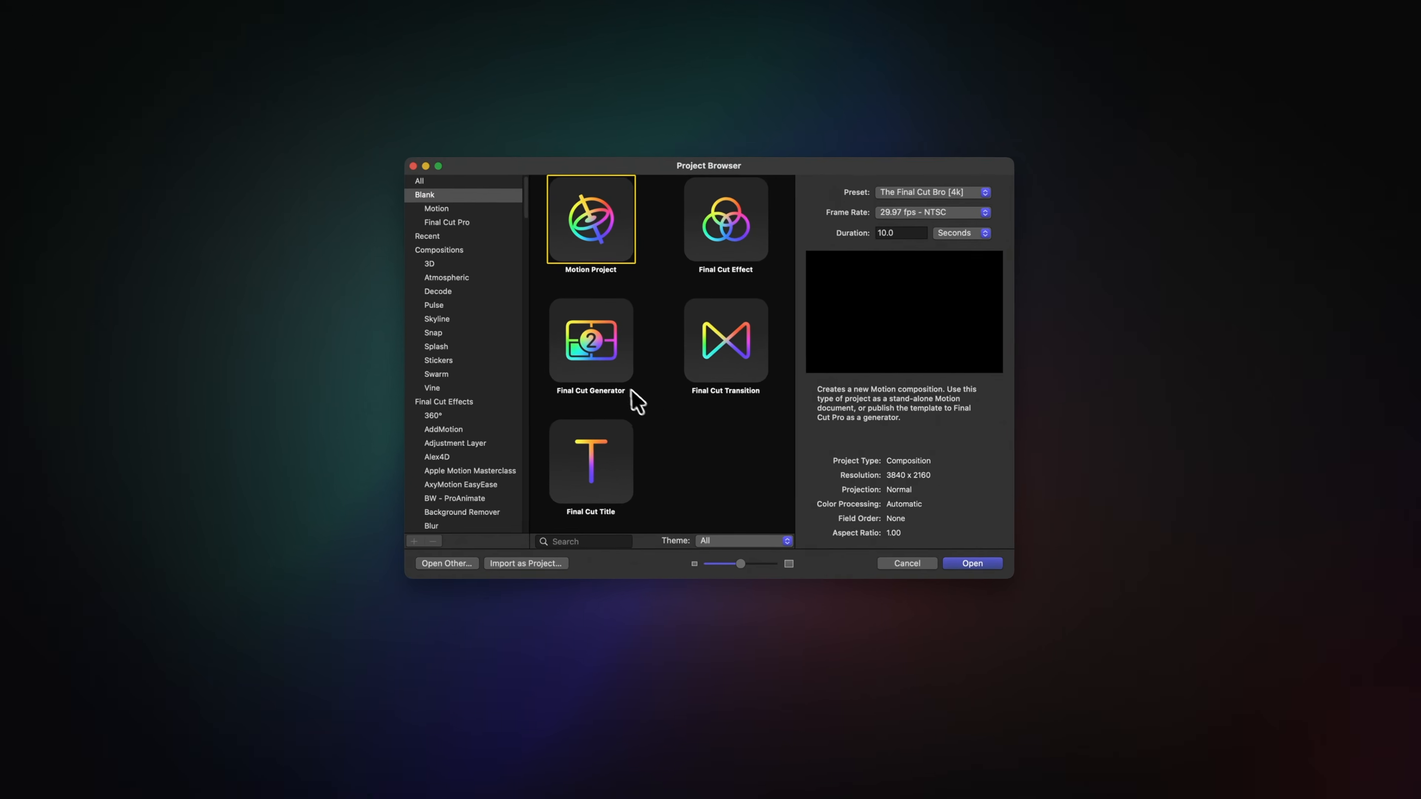
# Step: In Motion, create a new Final Cut Generator project and add the Gradient generator to the canvas
pyautogui.click(624, 374)
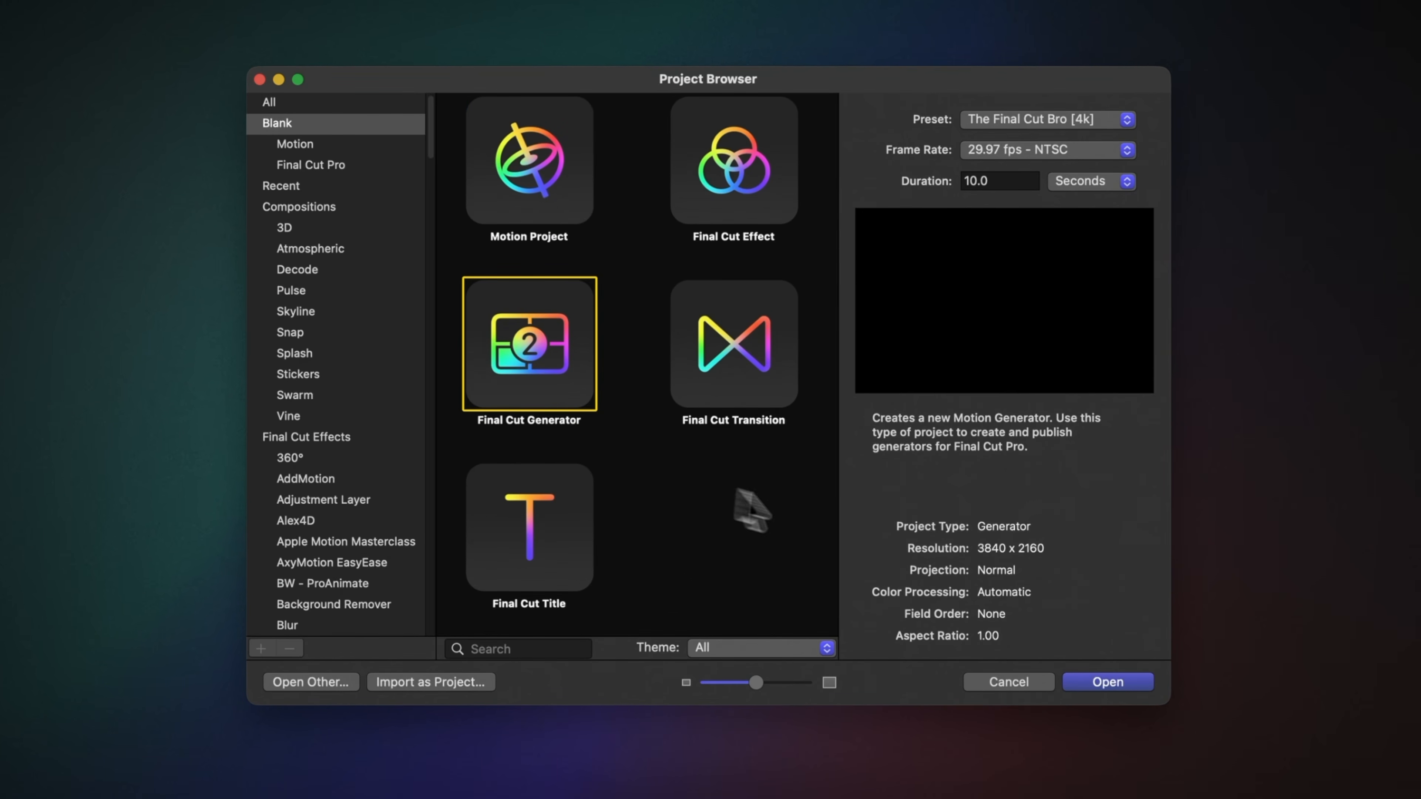
pyautogui.click(1144, 683)
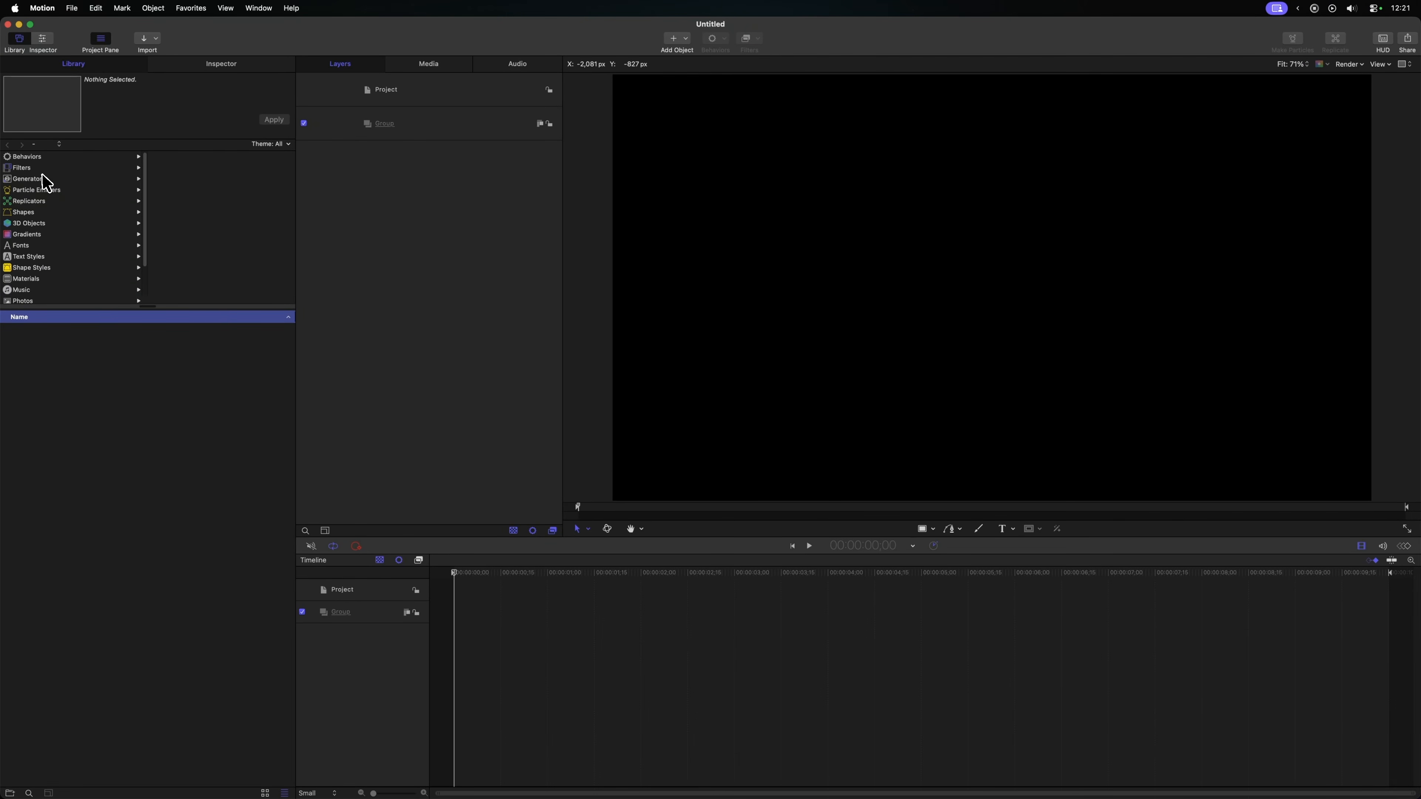
pyautogui.click(48, 180)
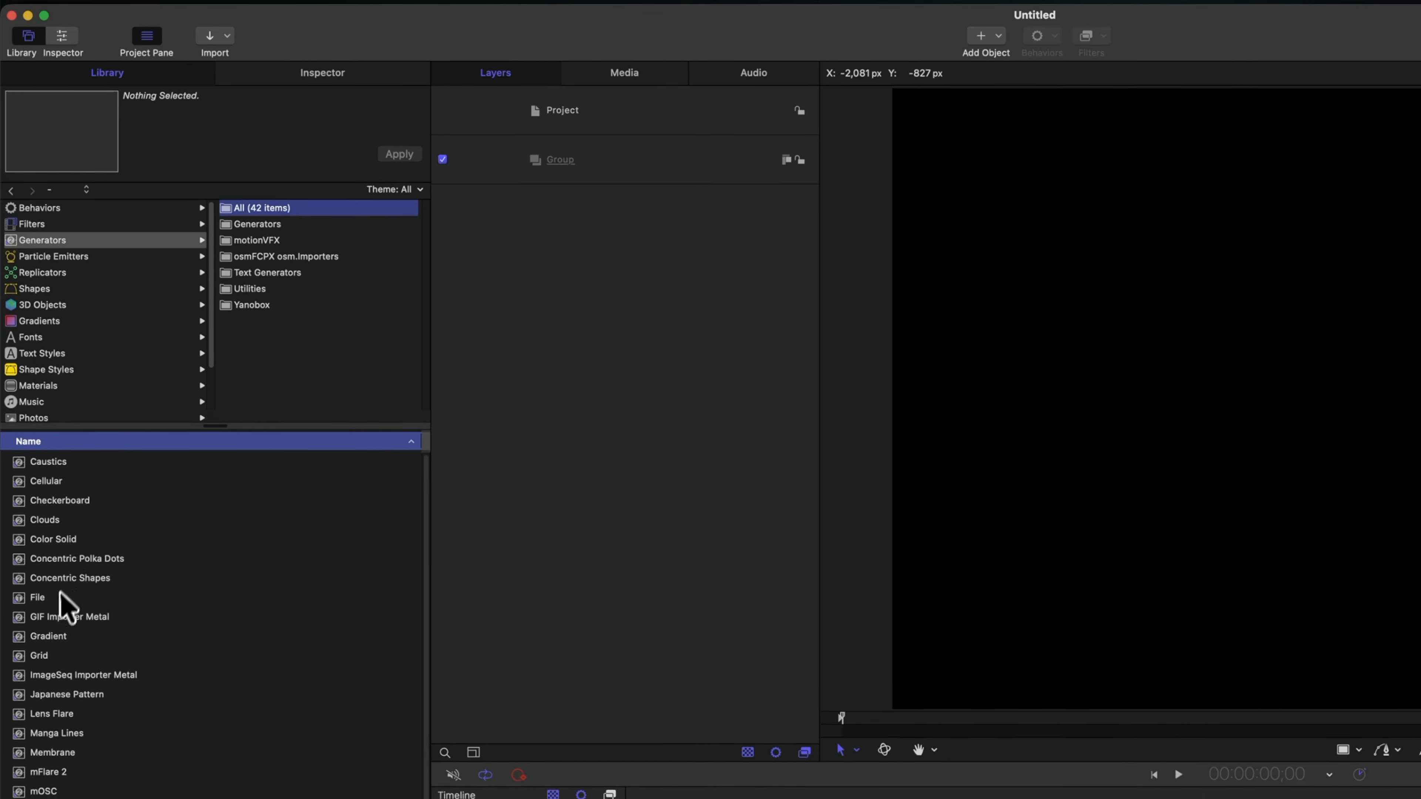
pyautogui.moveTo(35, 451); pyautogui.dragTo(44, 452)
pyautogui.moveTo(68, 668); pyautogui.dragTo(737, 367)
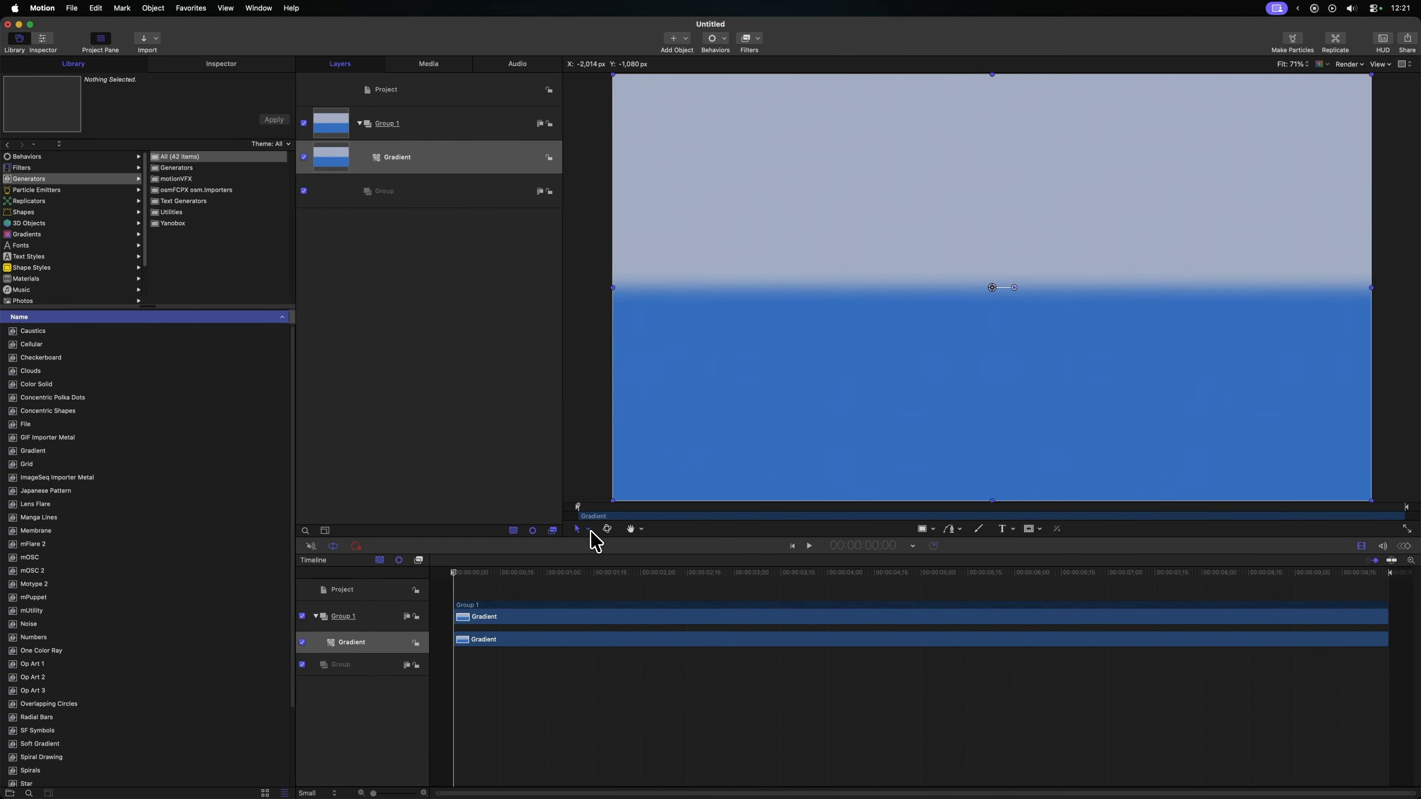
# Step: Adjust the gradient's end points so it runs diagonally between the canvas's lower-left and upper-right corners
pyautogui.click(589, 530)
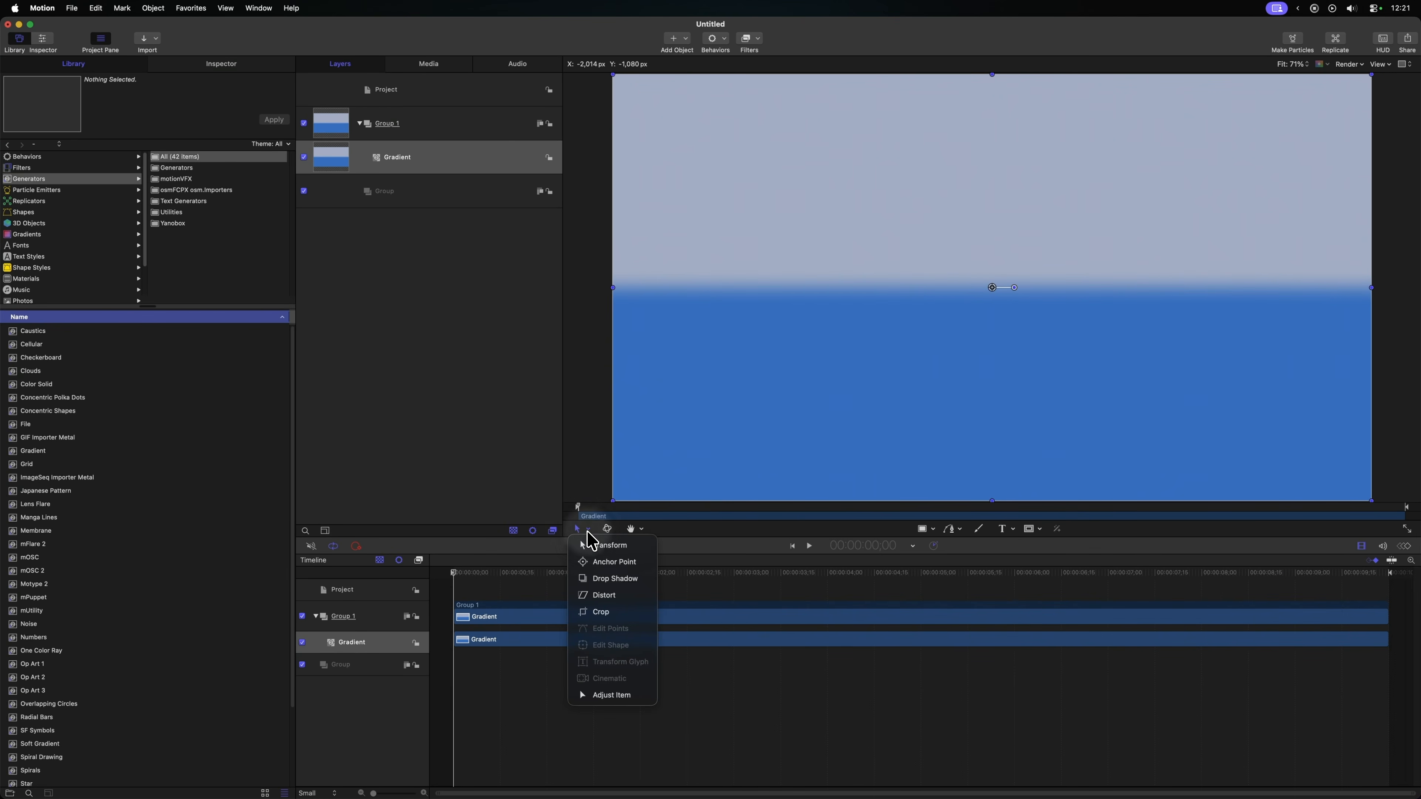
pyautogui.click(628, 701)
pyautogui.moveTo(991, 309); pyautogui.dragTo(646, 490)
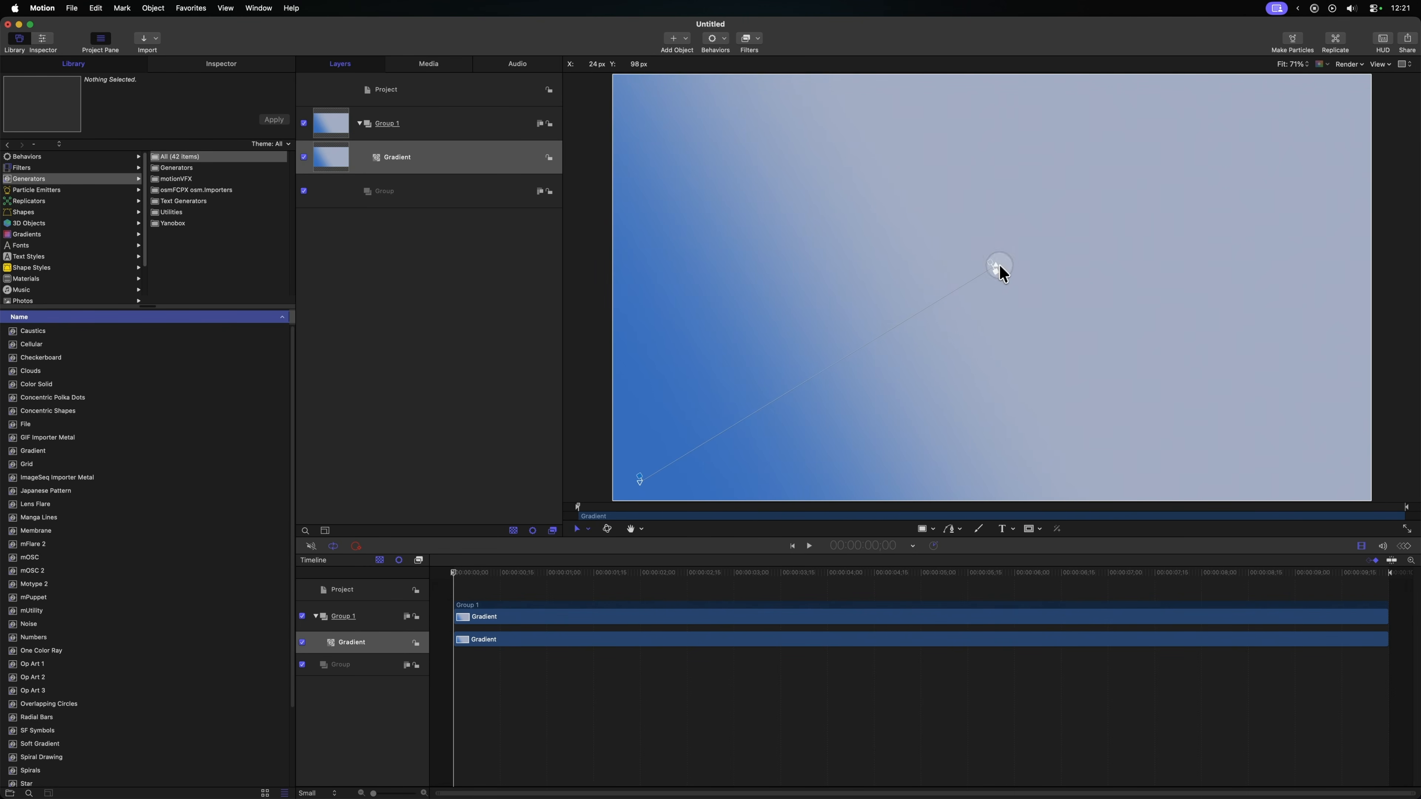
pyautogui.moveTo(998, 267); pyautogui.dragTo(1325, 92)
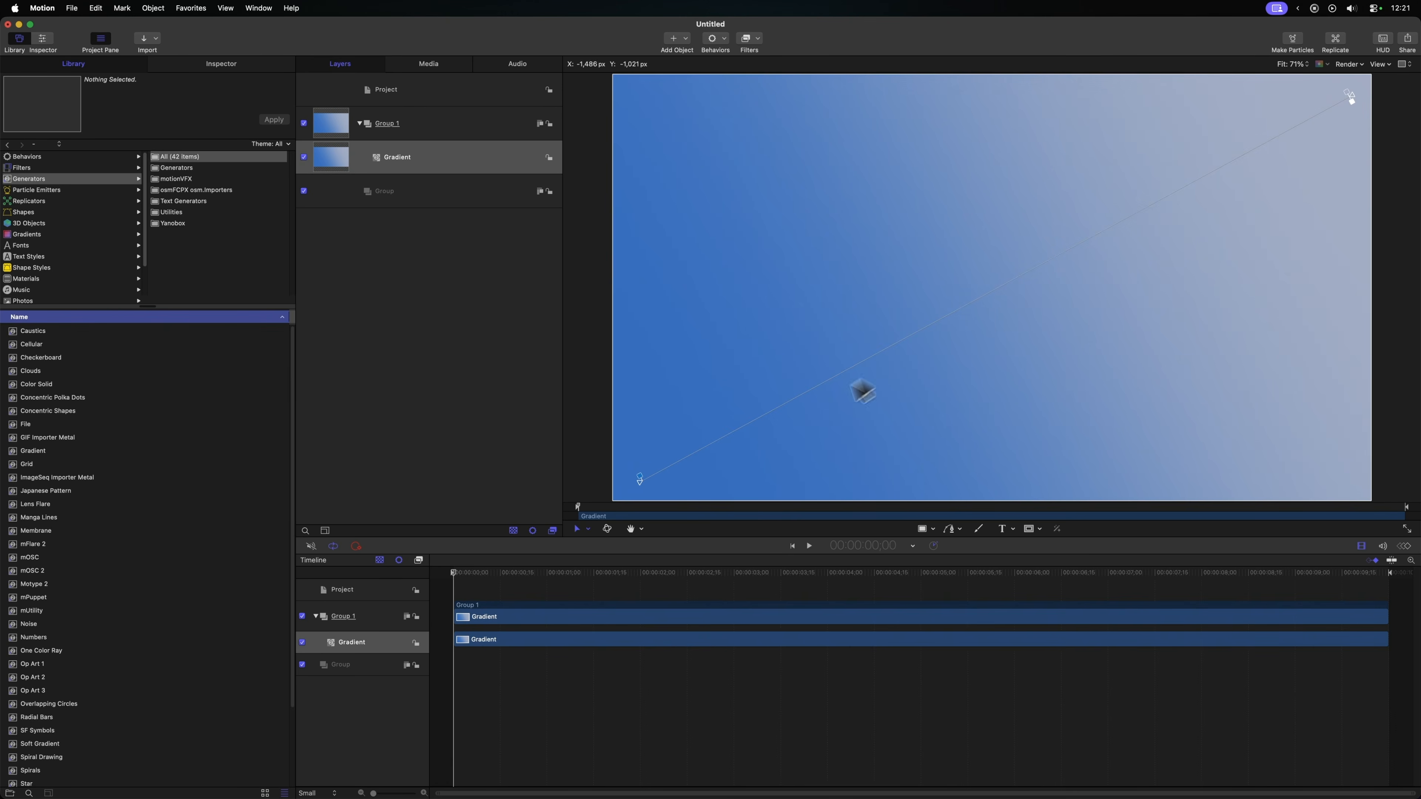
# Step: Apply the Icy Blue preset to the gradient
pyautogui.click(263, 73)
pyautogui.click(233, 221)
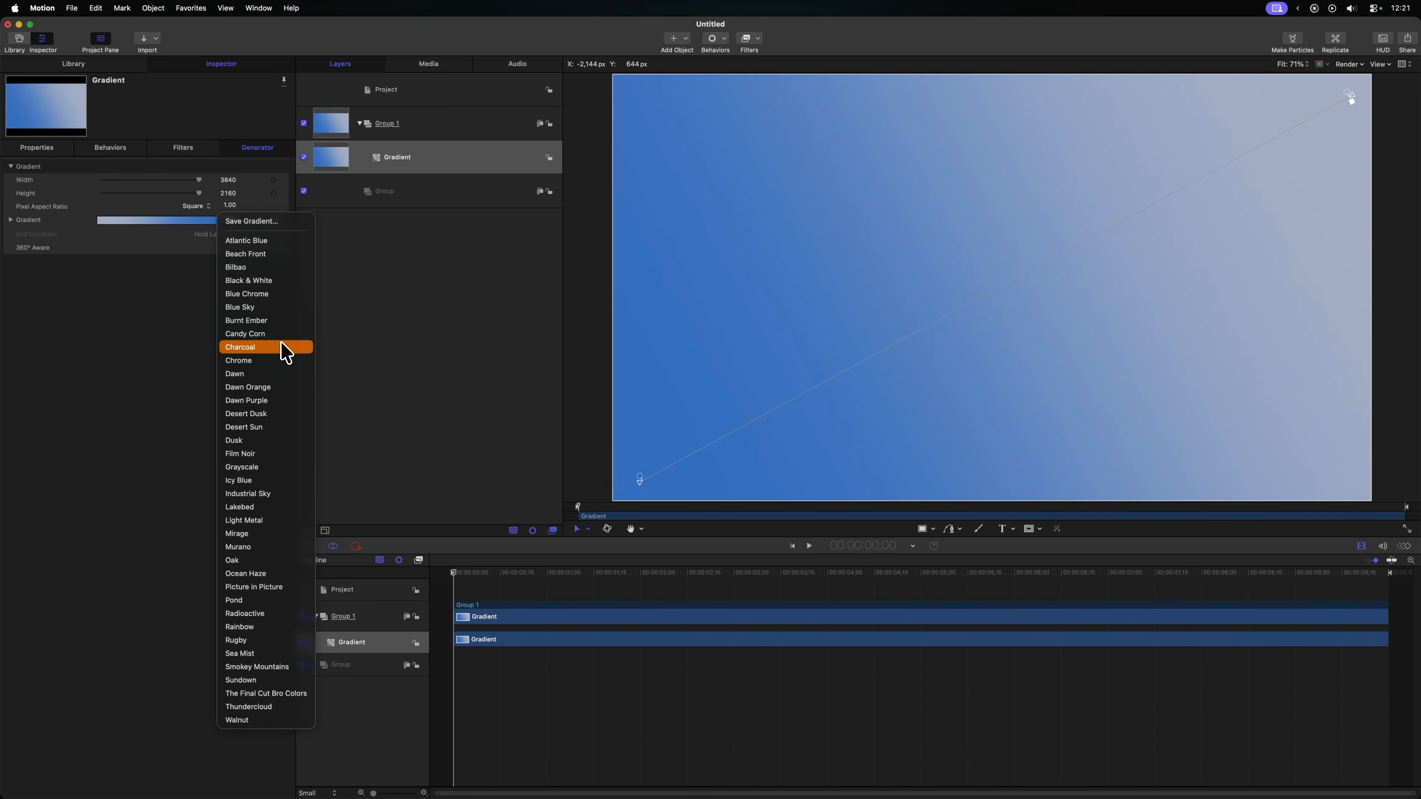
pyautogui.click(281, 481)
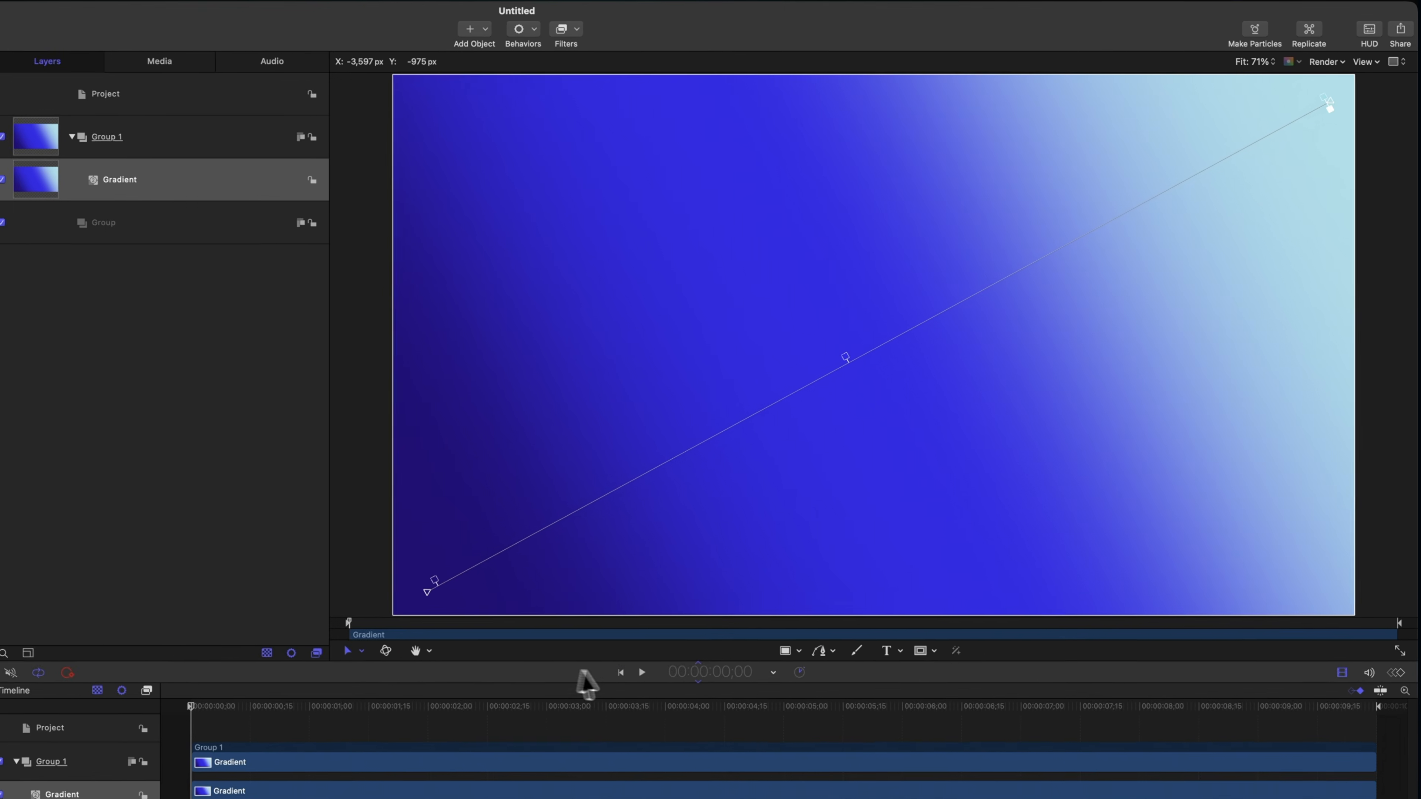
# Step: Draw a very small white circle near the middle of the canvas
pyautogui.click(776, 675)
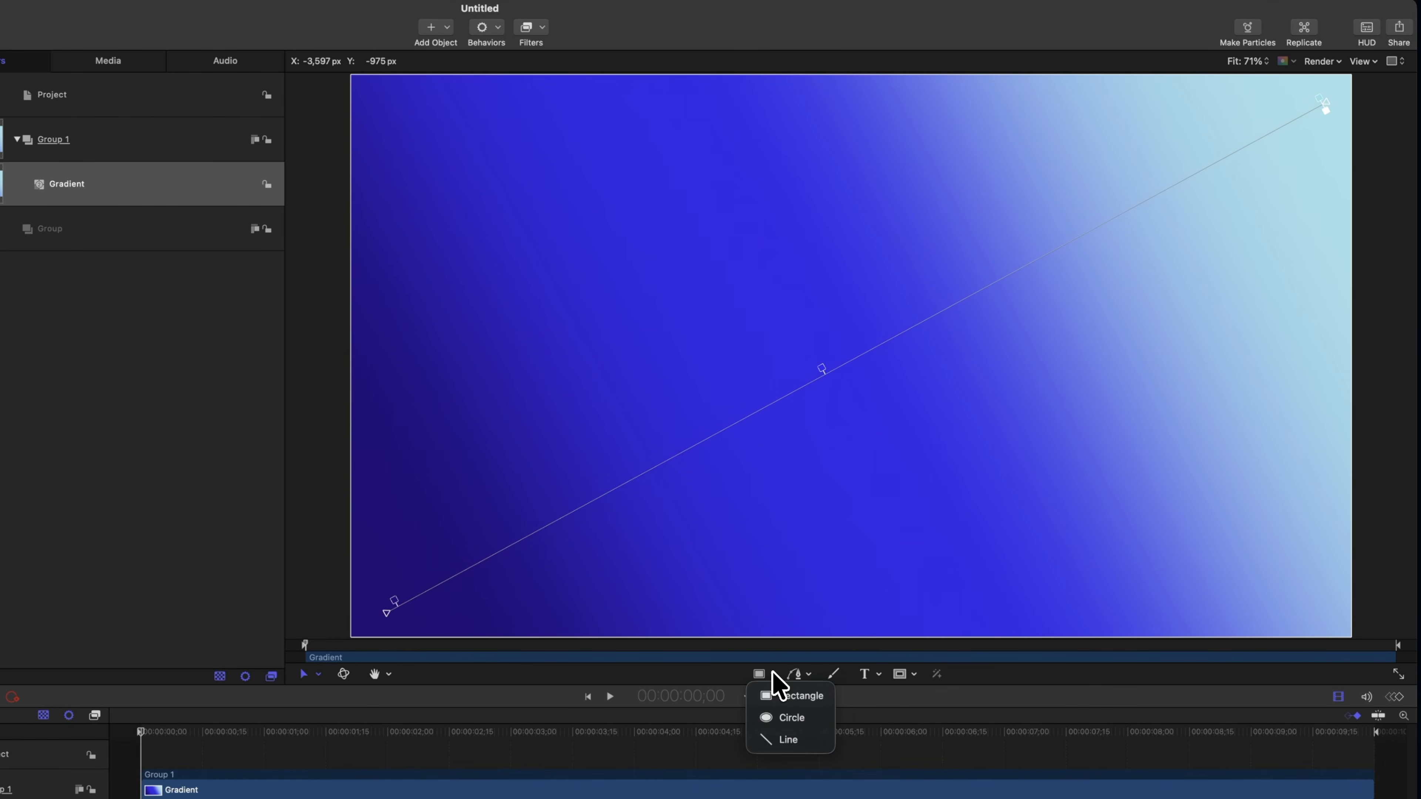
pyautogui.click(801, 723)
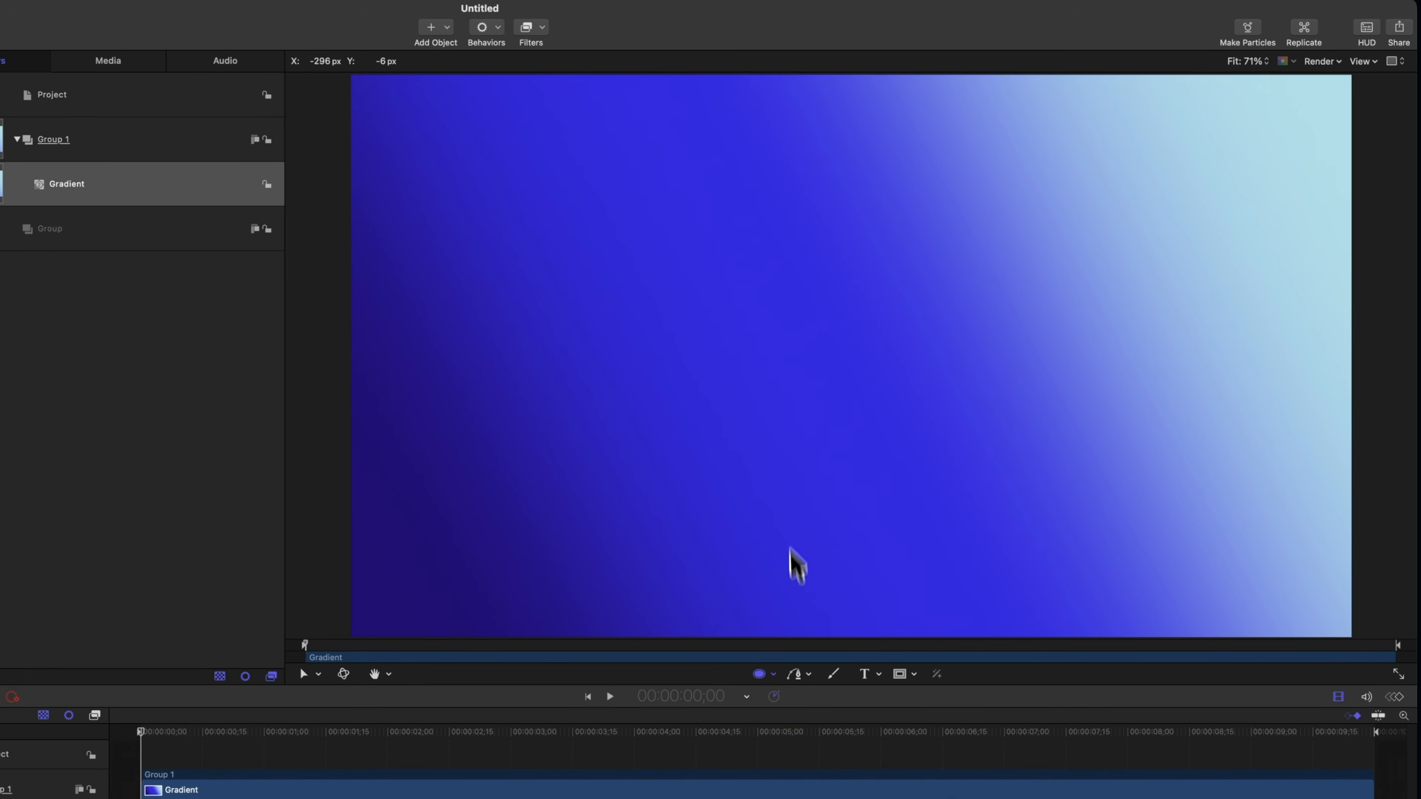
pyautogui.moveTo(774, 327); pyautogui.dragTo(781, 334)
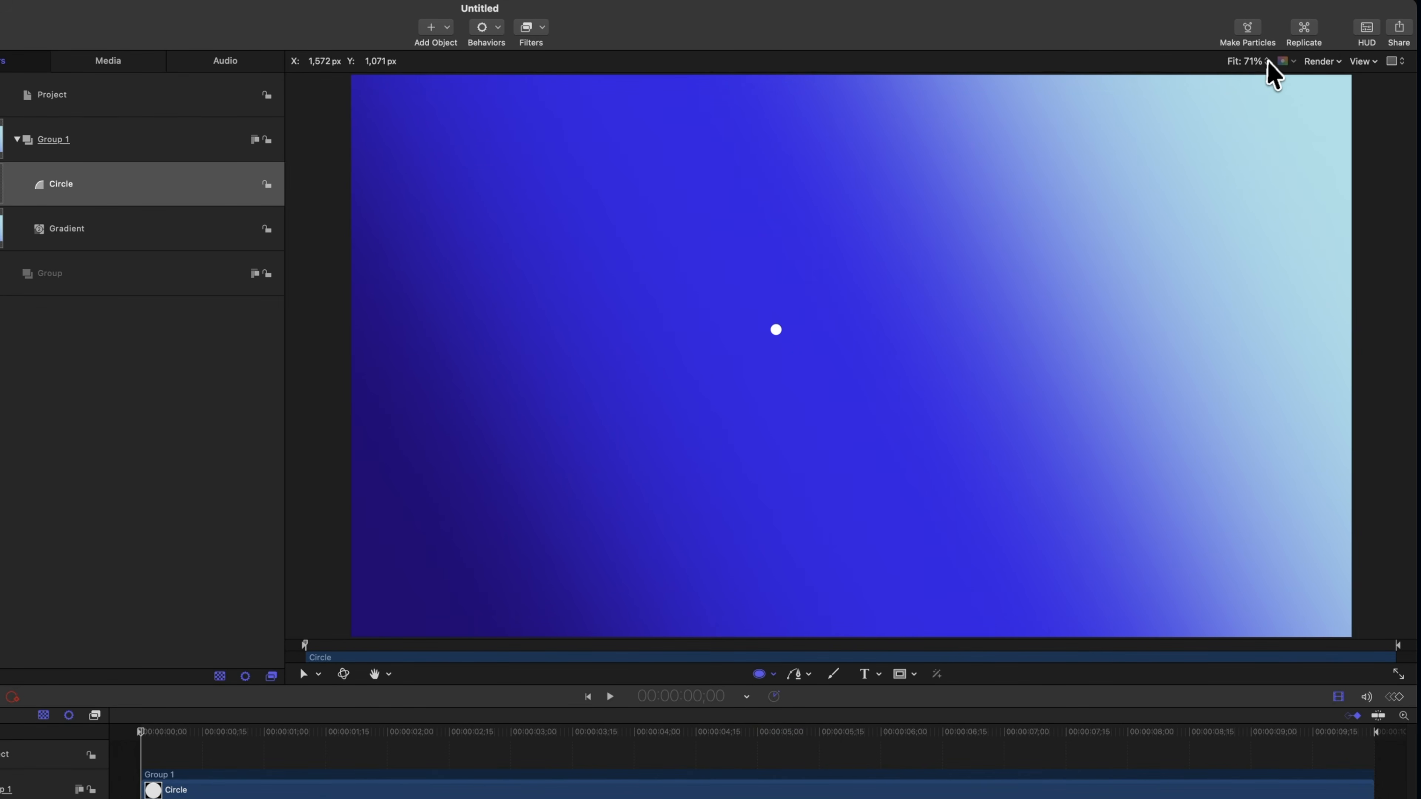
# Step: Replicate the circle and stretch the replicator to a size of about 3729, moving it to cover the canvas
pyautogui.click(1301, 41)
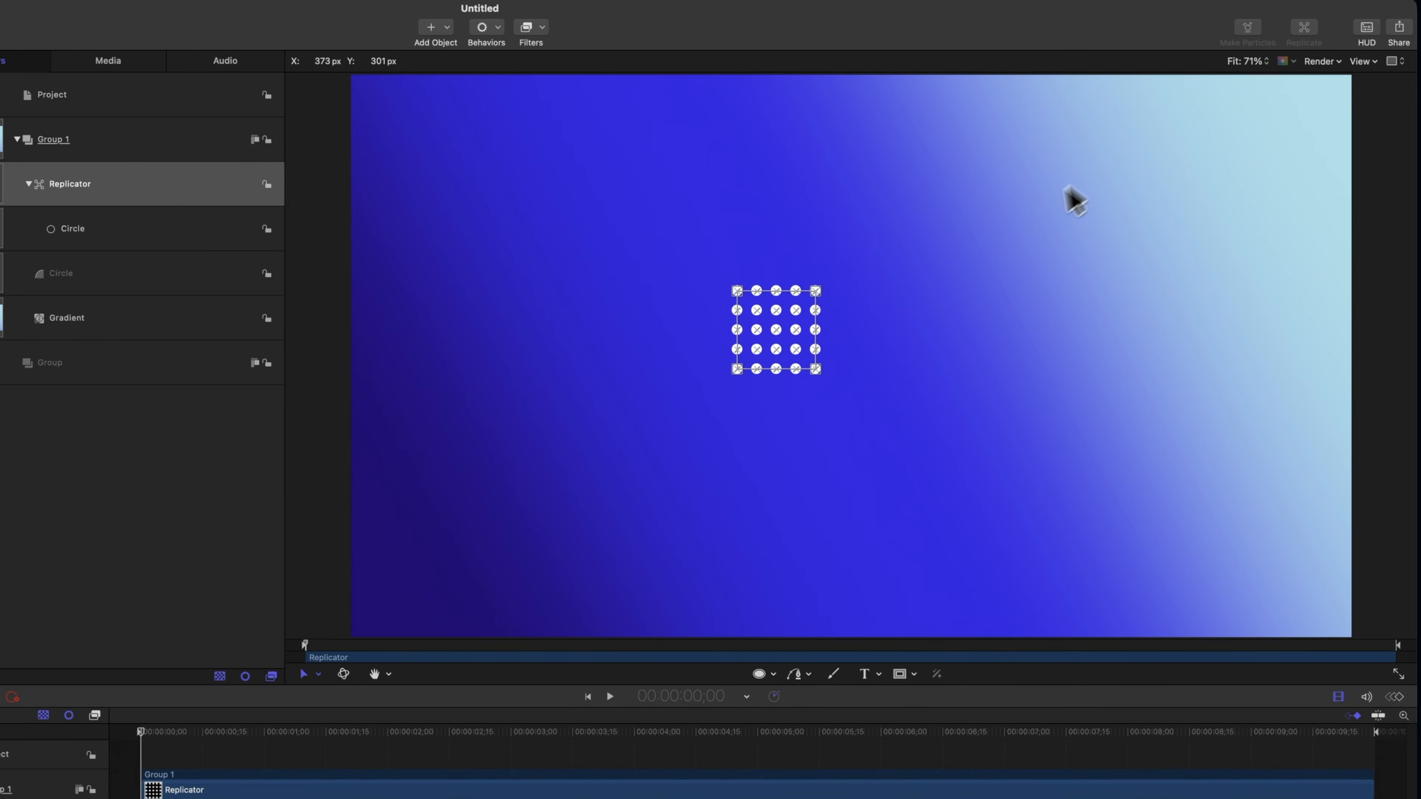
pyautogui.moveTo(815, 370); pyautogui.dragTo(1270, 633)
pyautogui.moveTo(778, 332); pyautogui.dragTo(865, 360)
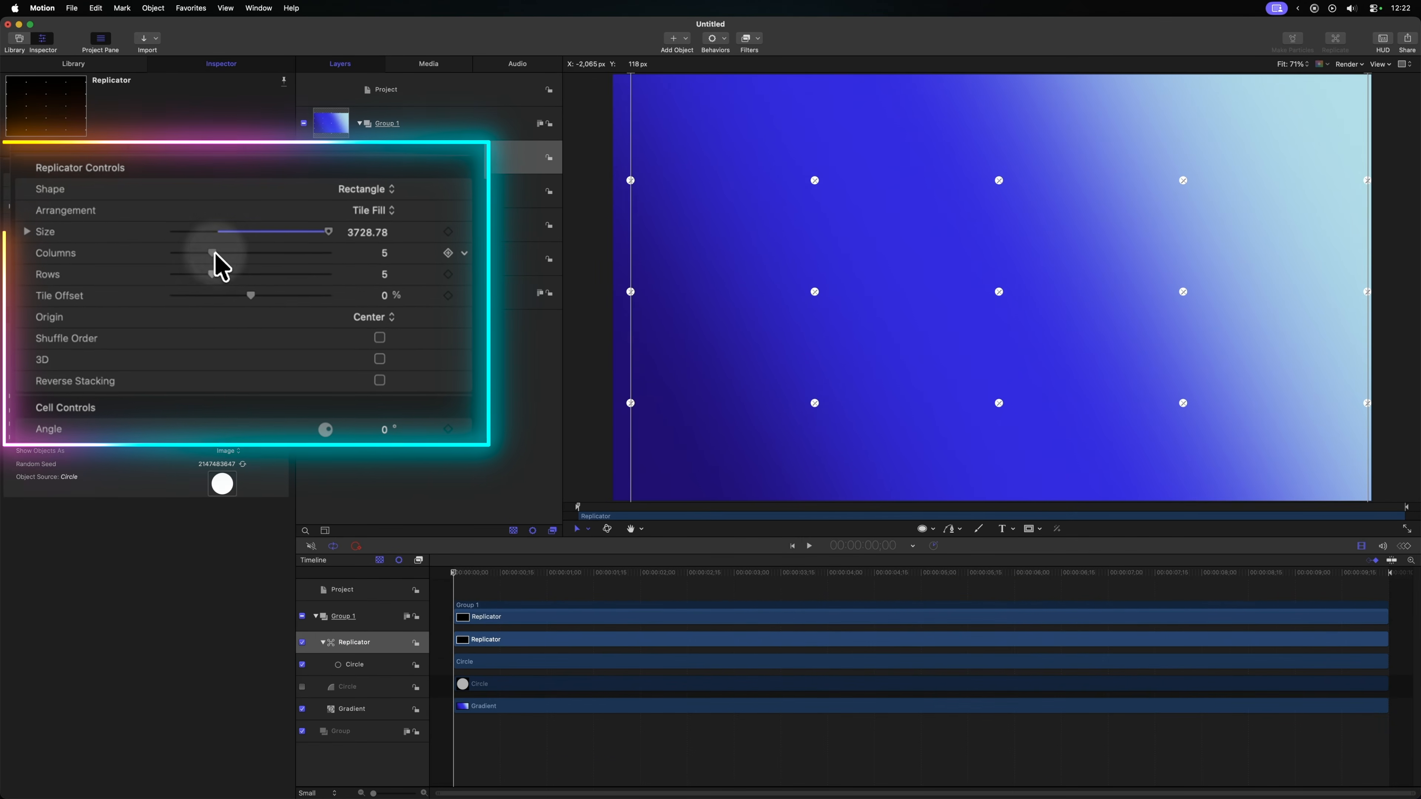
# Step: Set the replicator to 17 columns and 17 rows, and its cell scale to 34%
pyautogui.moveTo(0, 241); pyautogui.dragTo(0, 242)
pyautogui.moveTo(224, 270); pyautogui.dragTo(312, 253)
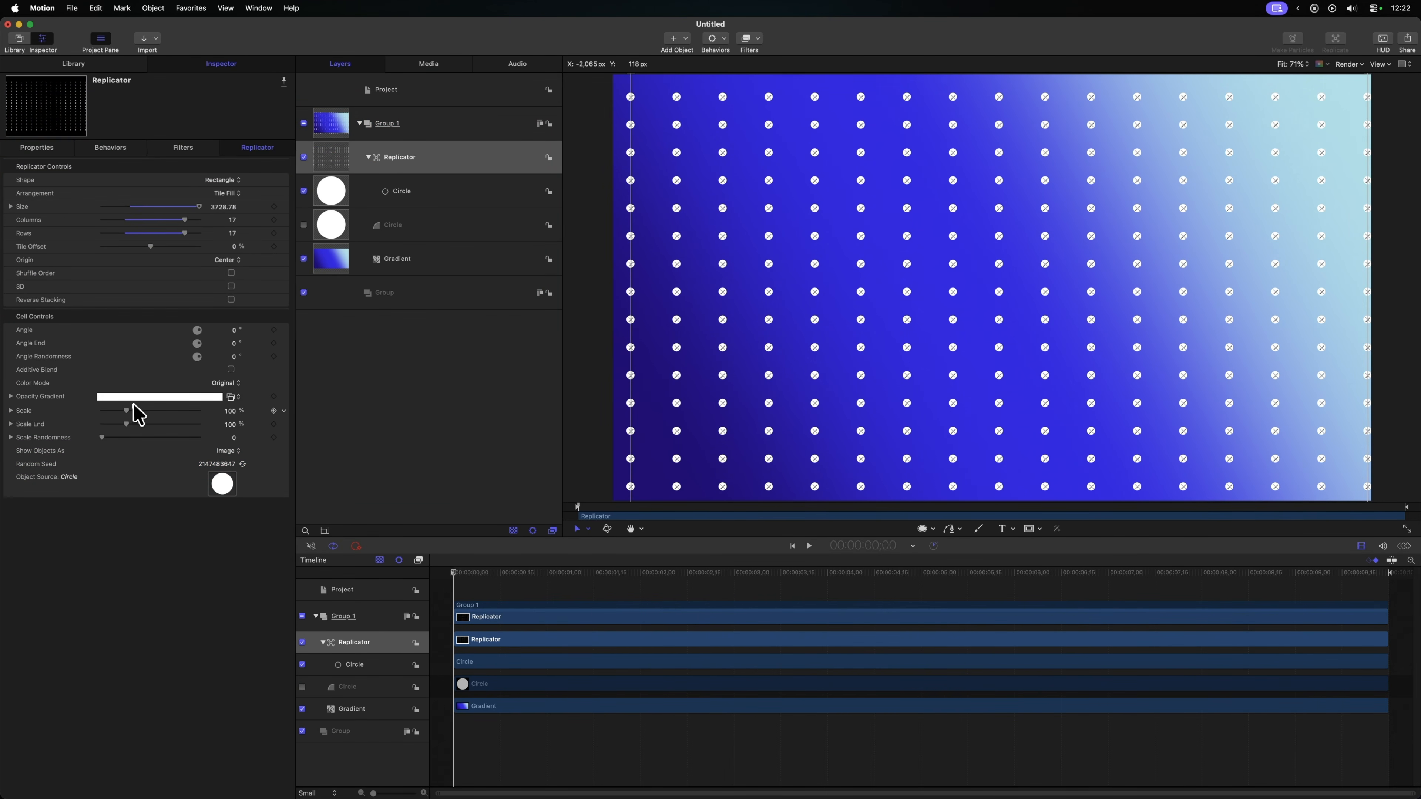
pyautogui.moveTo(133, 404); pyautogui.dragTo(113, 413)
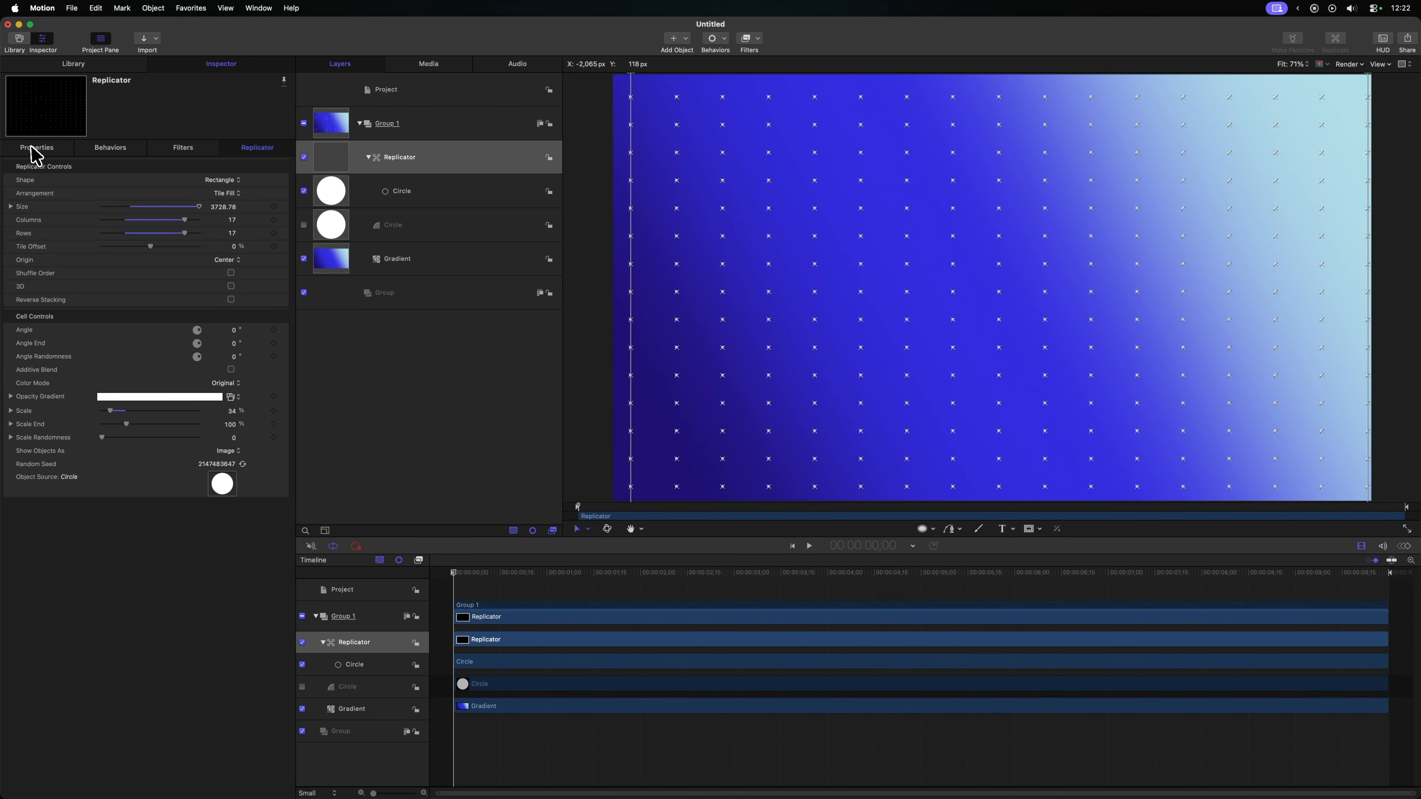
# Step: Reset the replicator's position parameter to its default
pyautogui.click(36, 149)
pyautogui.rightClick(39, 182)
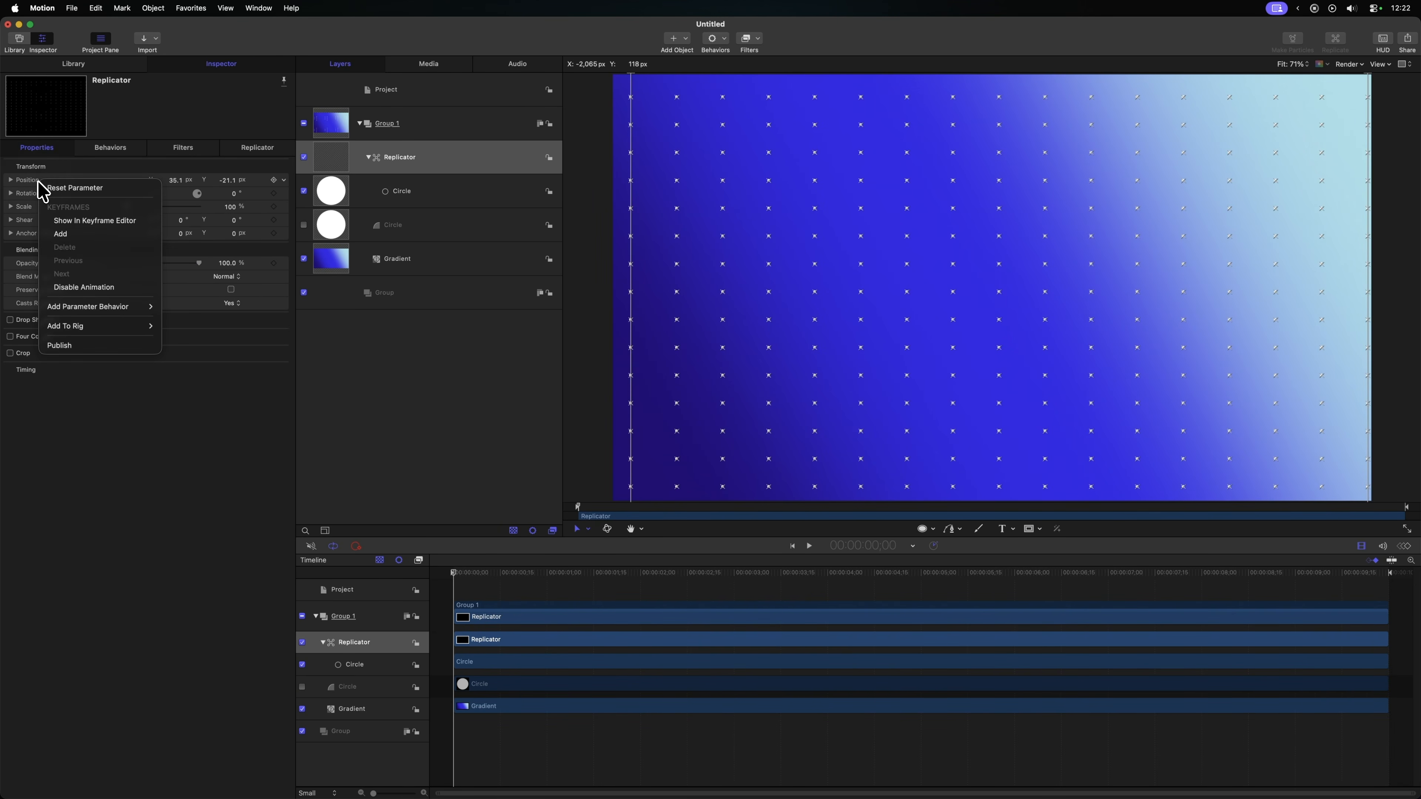
pyautogui.click(54, 191)
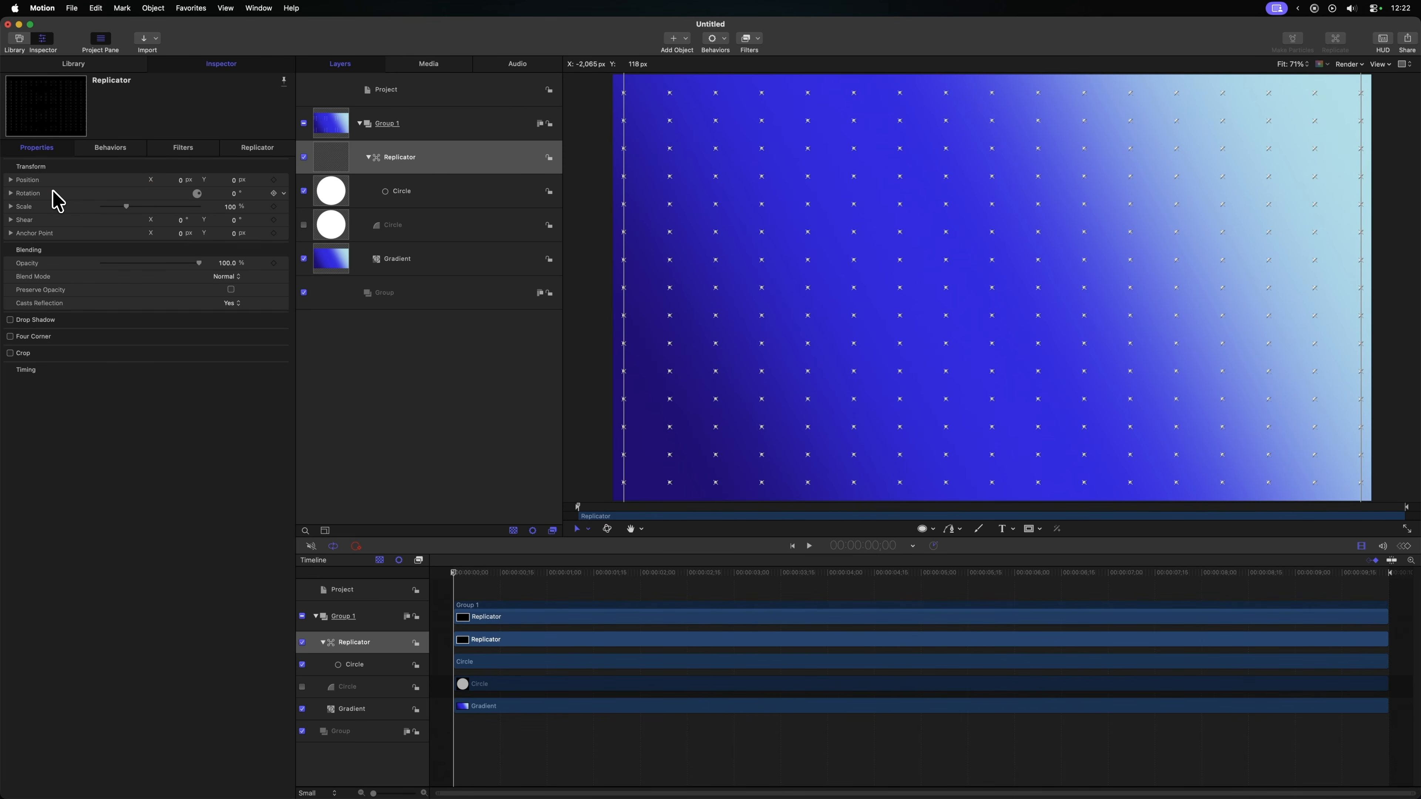
# Step: Set the replicator's blend mode to Overlay and deselect it
pyautogui.click(411, 156)
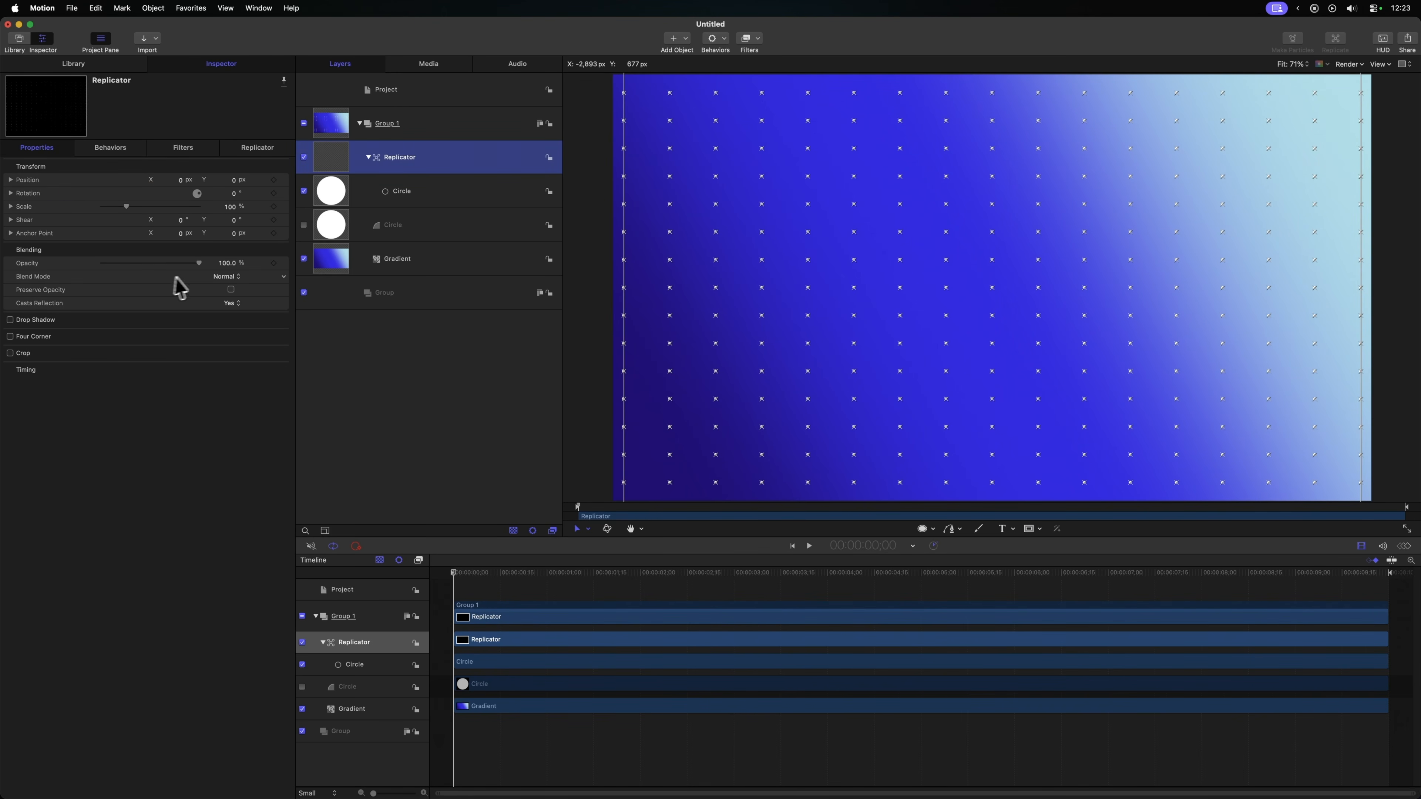
pyautogui.click(223, 277)
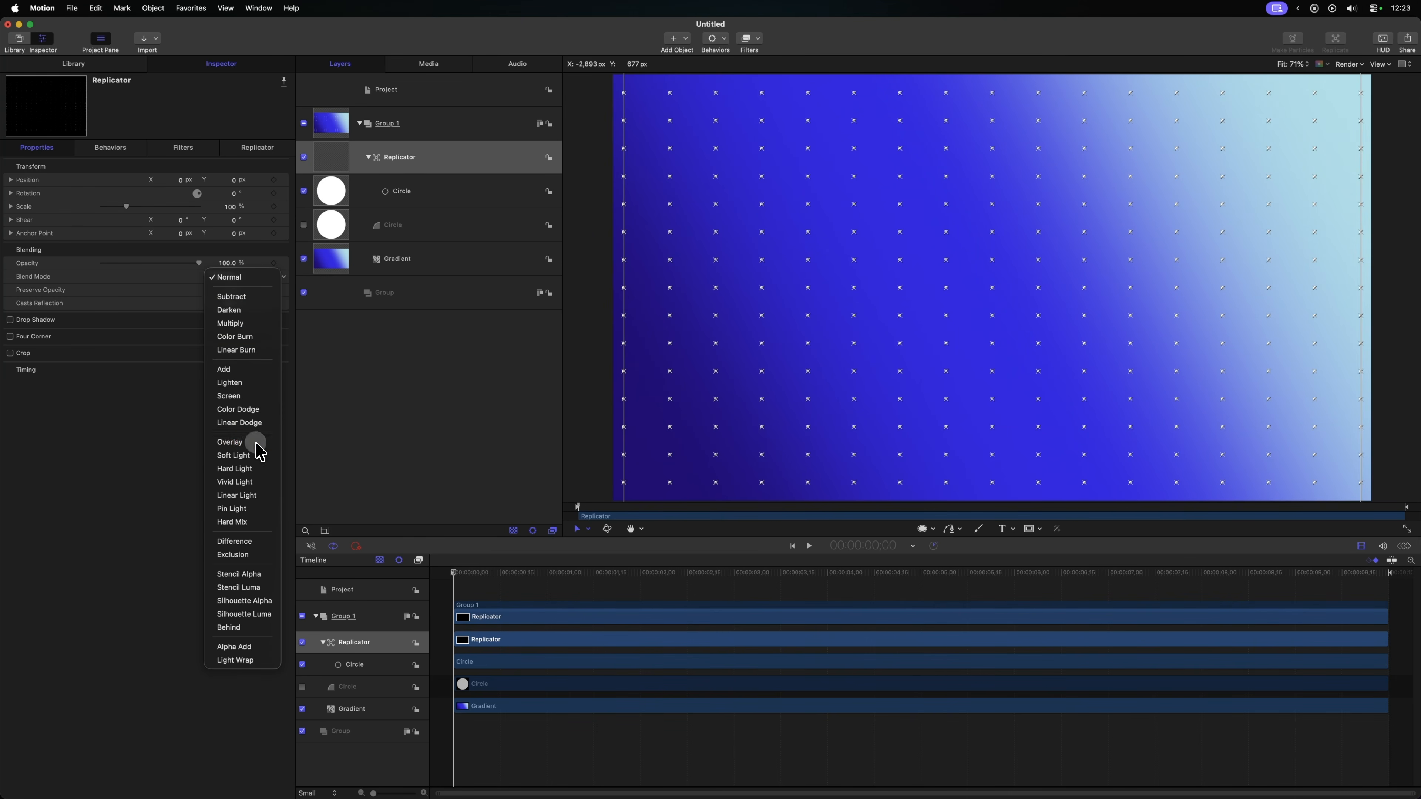
pyautogui.click(257, 442)
pyautogui.click(413, 416)
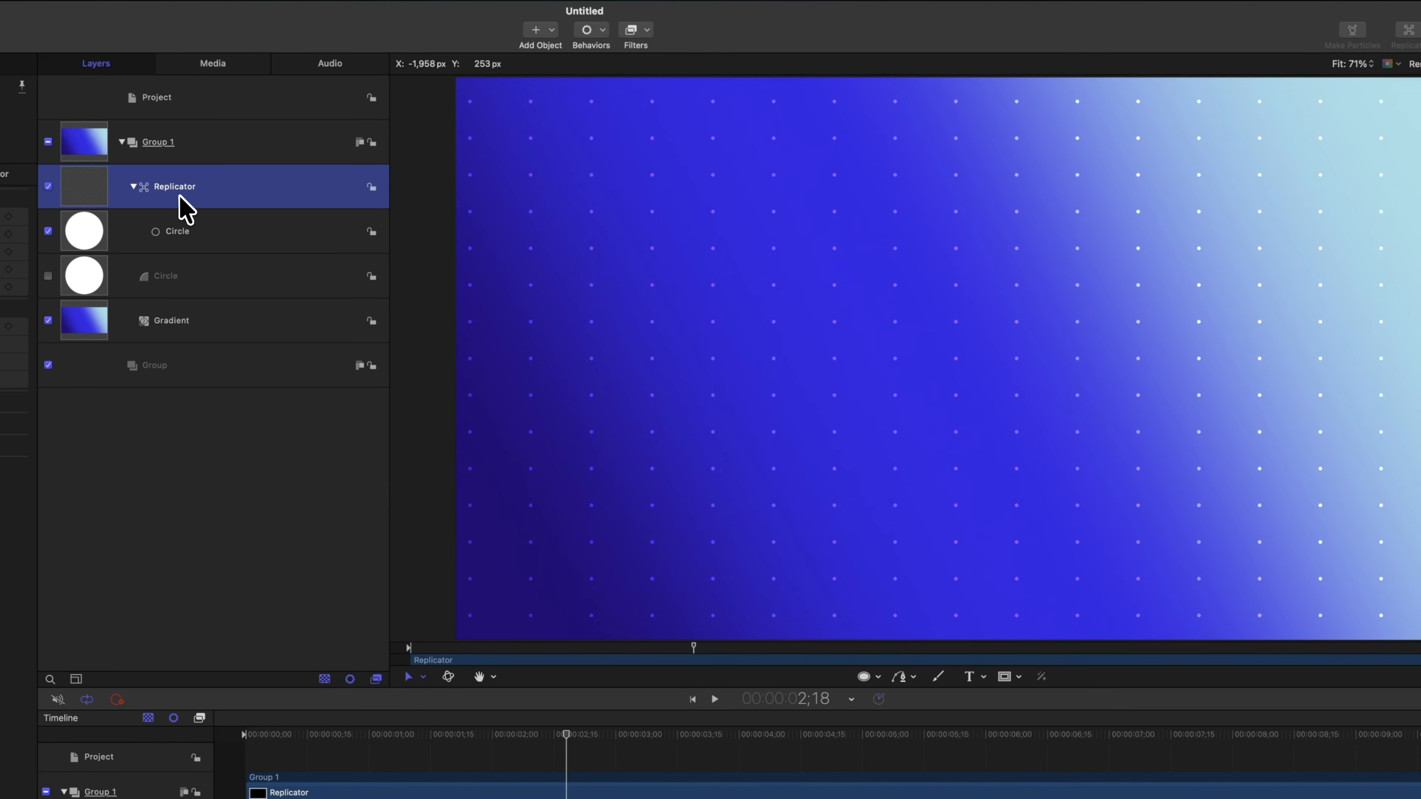
# Step: Add the Underwater distortion filter to the replicator
pyautogui.click(635, 30)
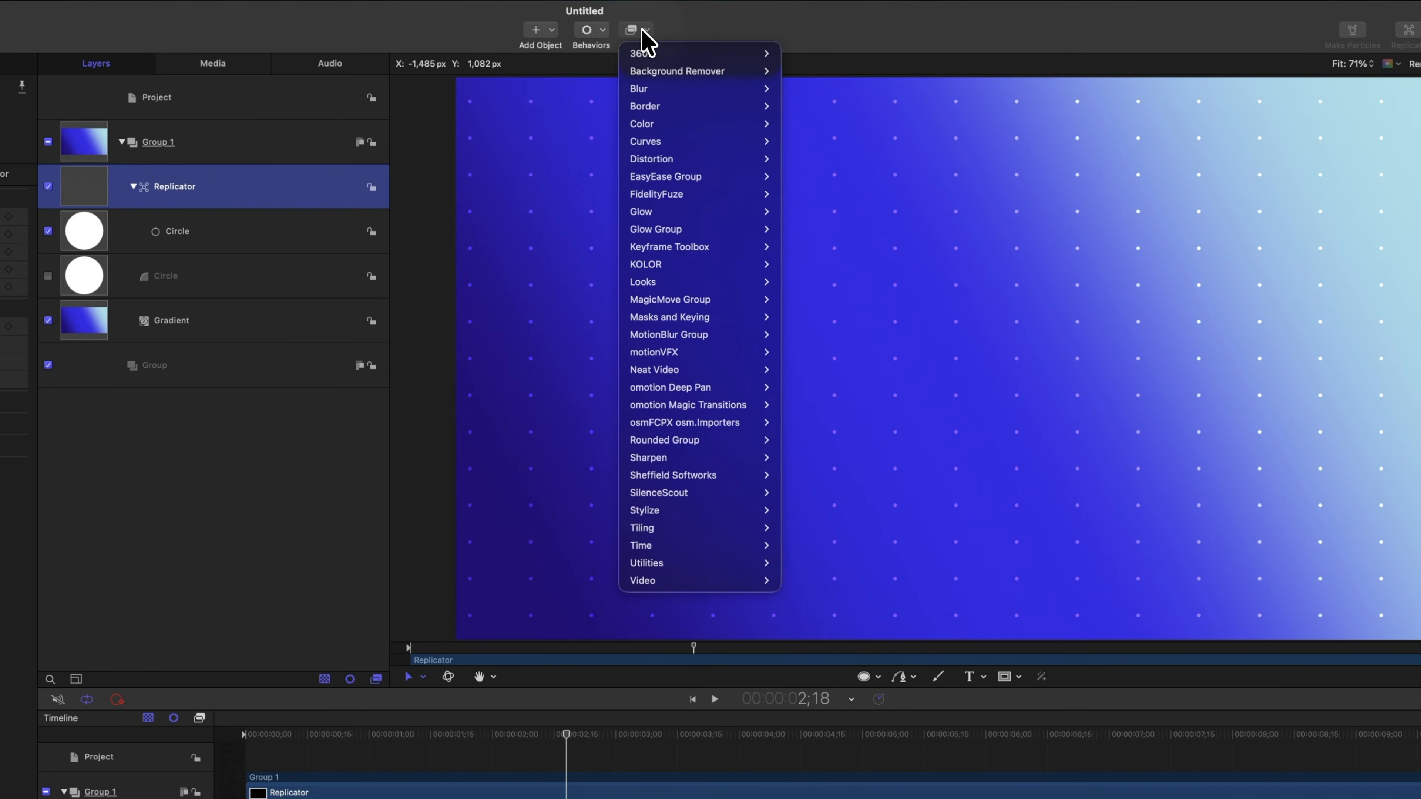
pyautogui.moveTo(706, 162)
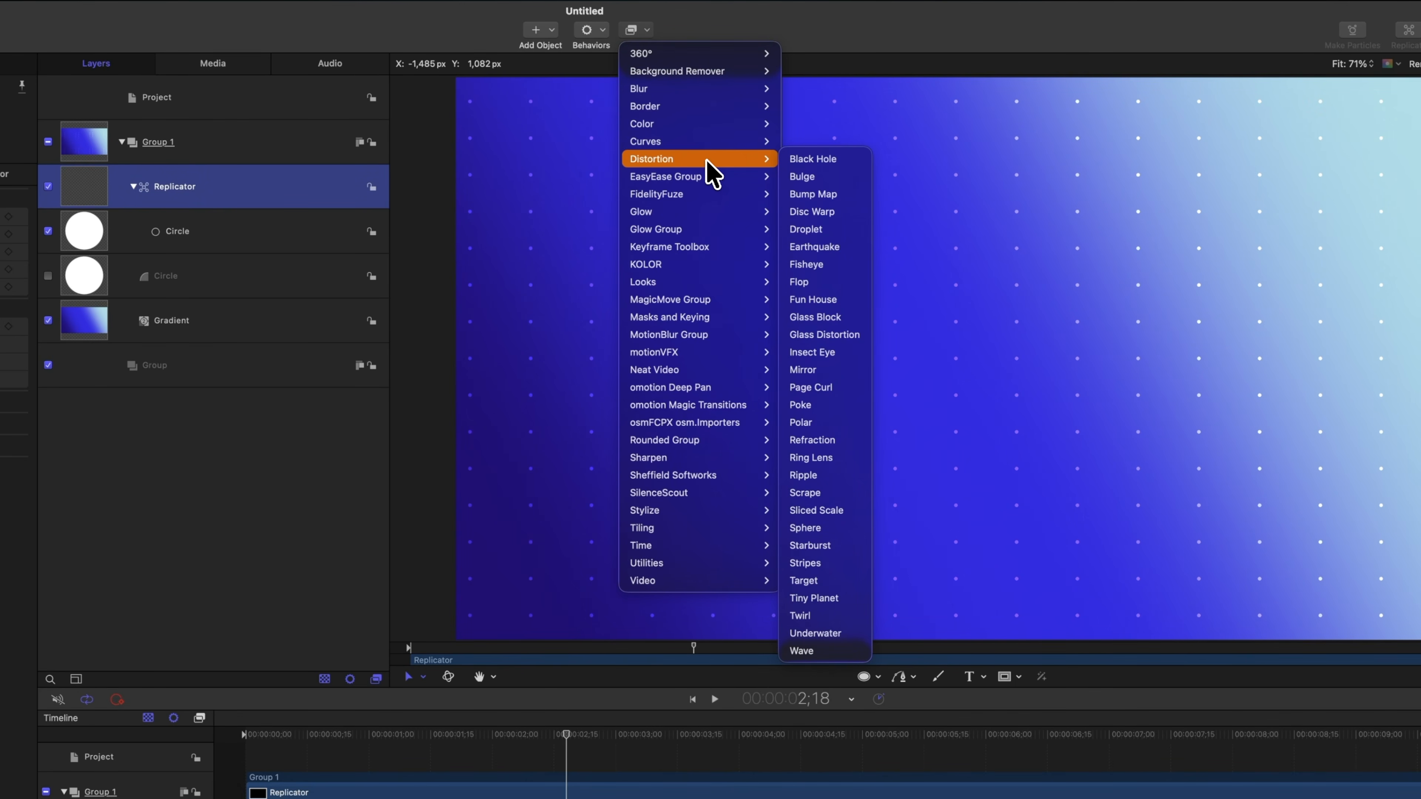
pyautogui.click(832, 633)
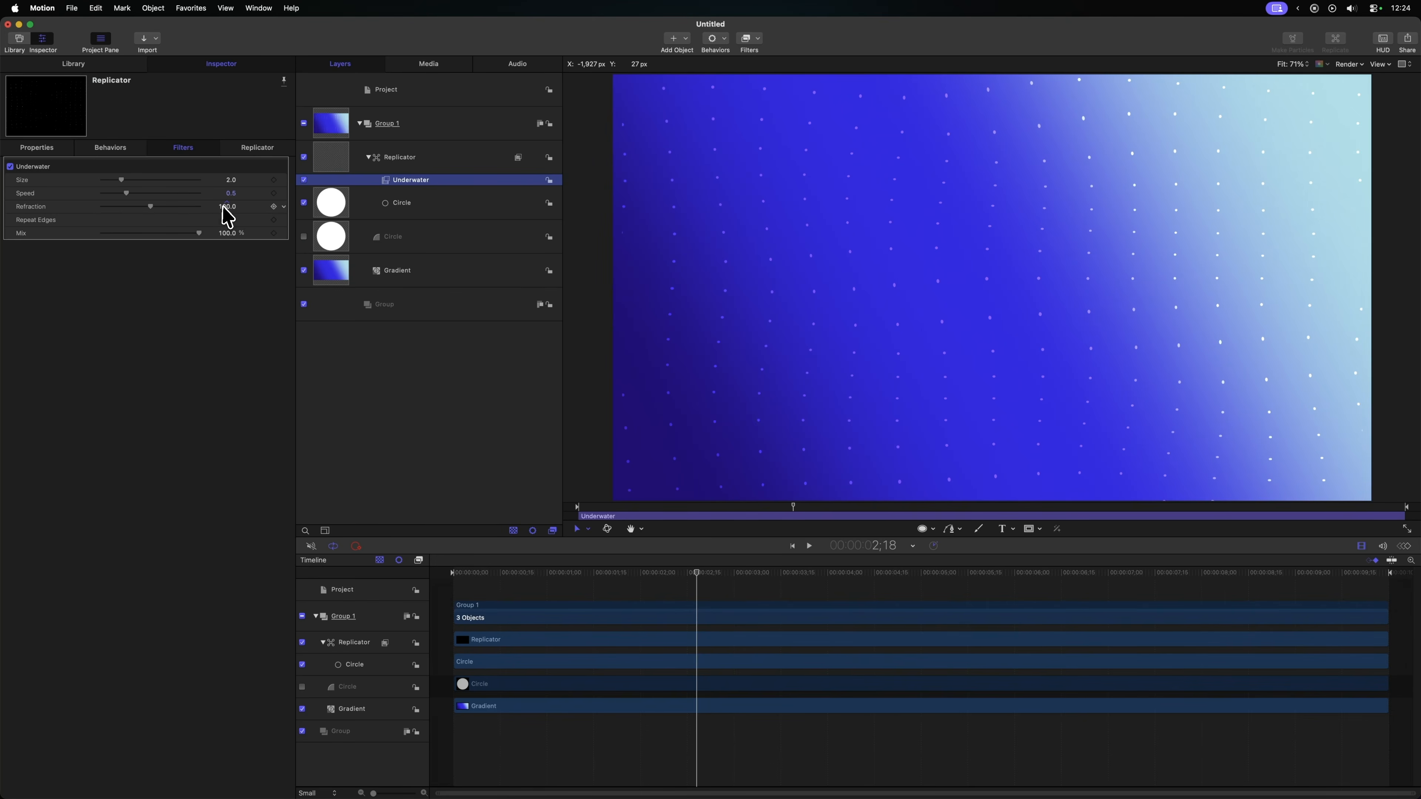
# Step: Set the Underwater filter's refraction to 10 and its speed to 0.1
pyautogui.click(227, 208)
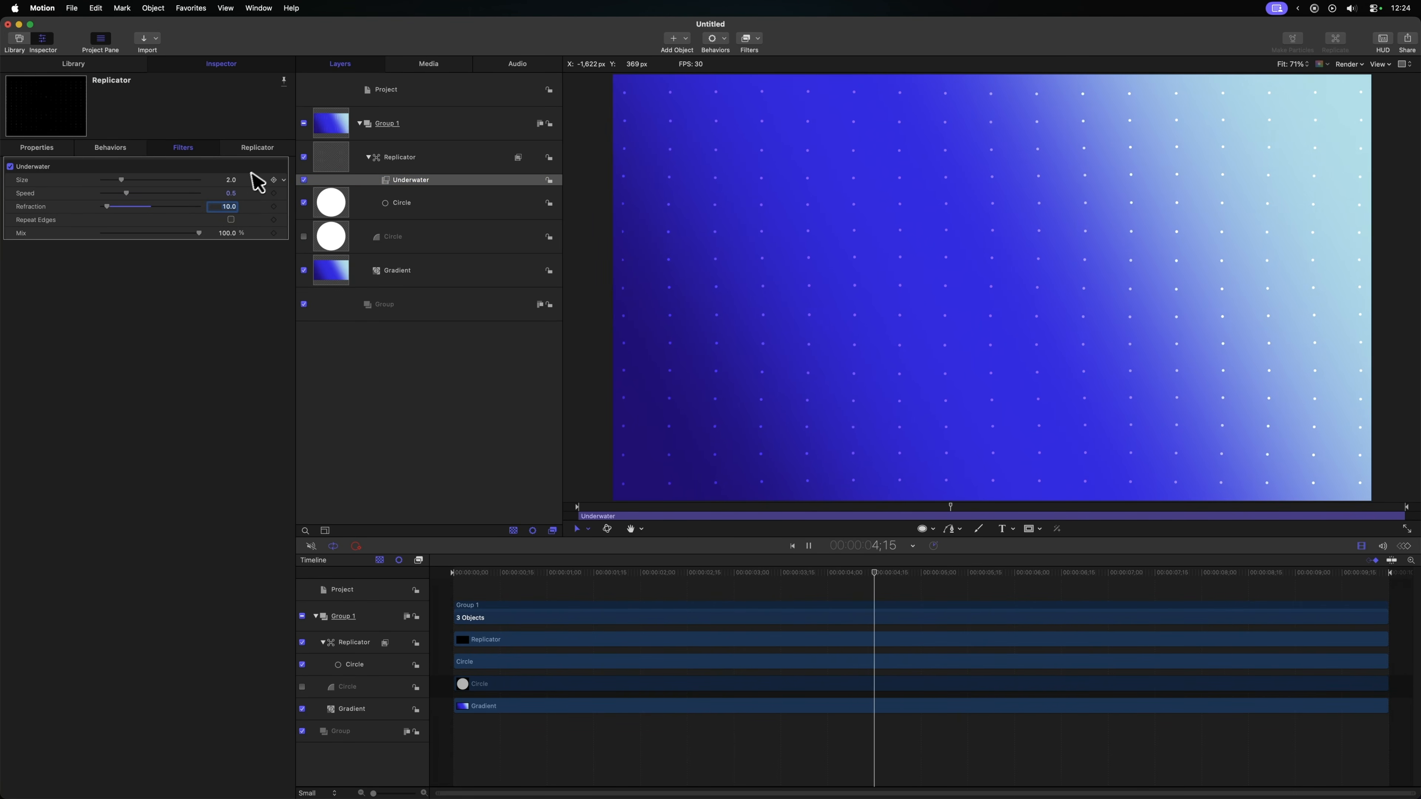
pyautogui.click(230, 194)
pyautogui.write('0.1')
pyautogui.press('Return')
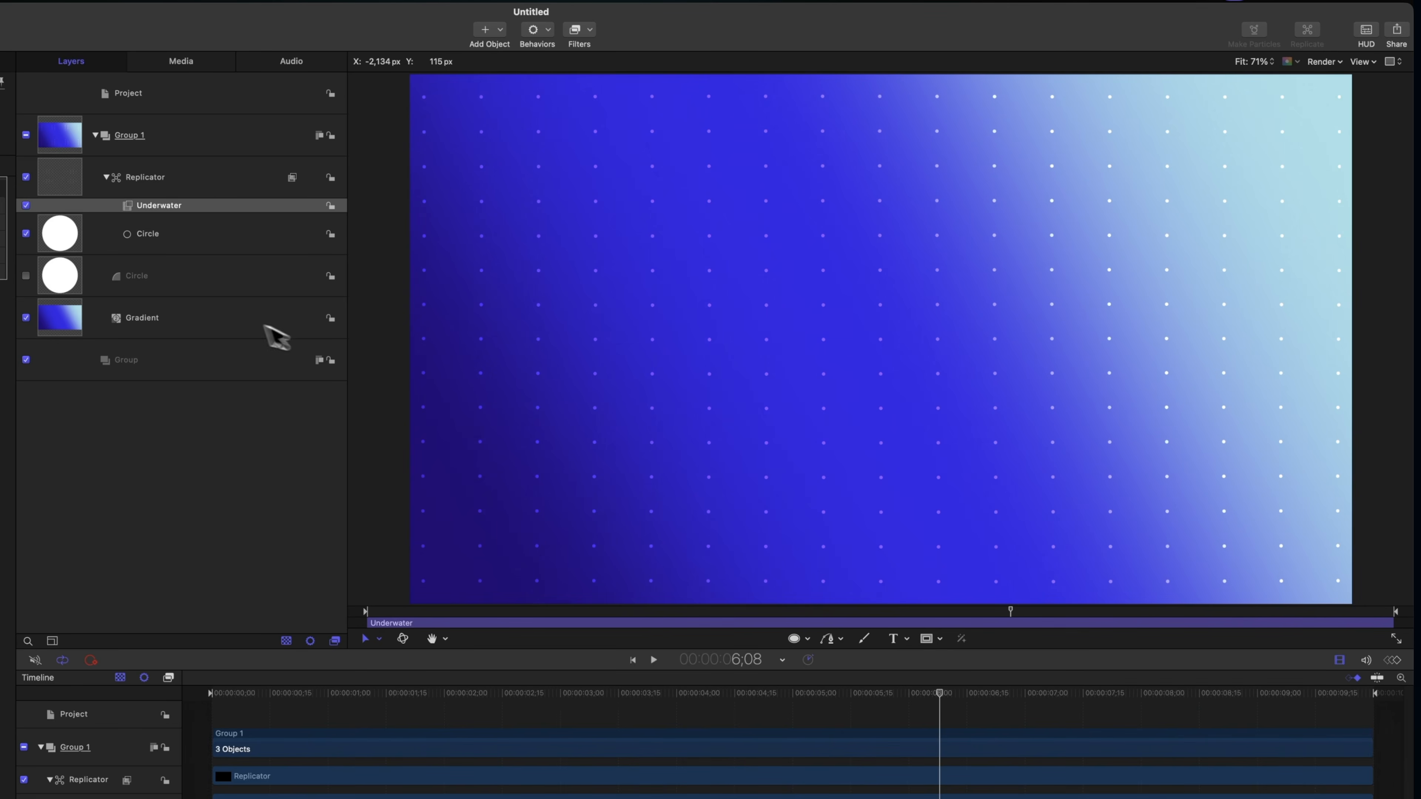
# Step: Add the Add Noise filter from the Stylize category to the gradient layer
pyautogui.click(180, 309)
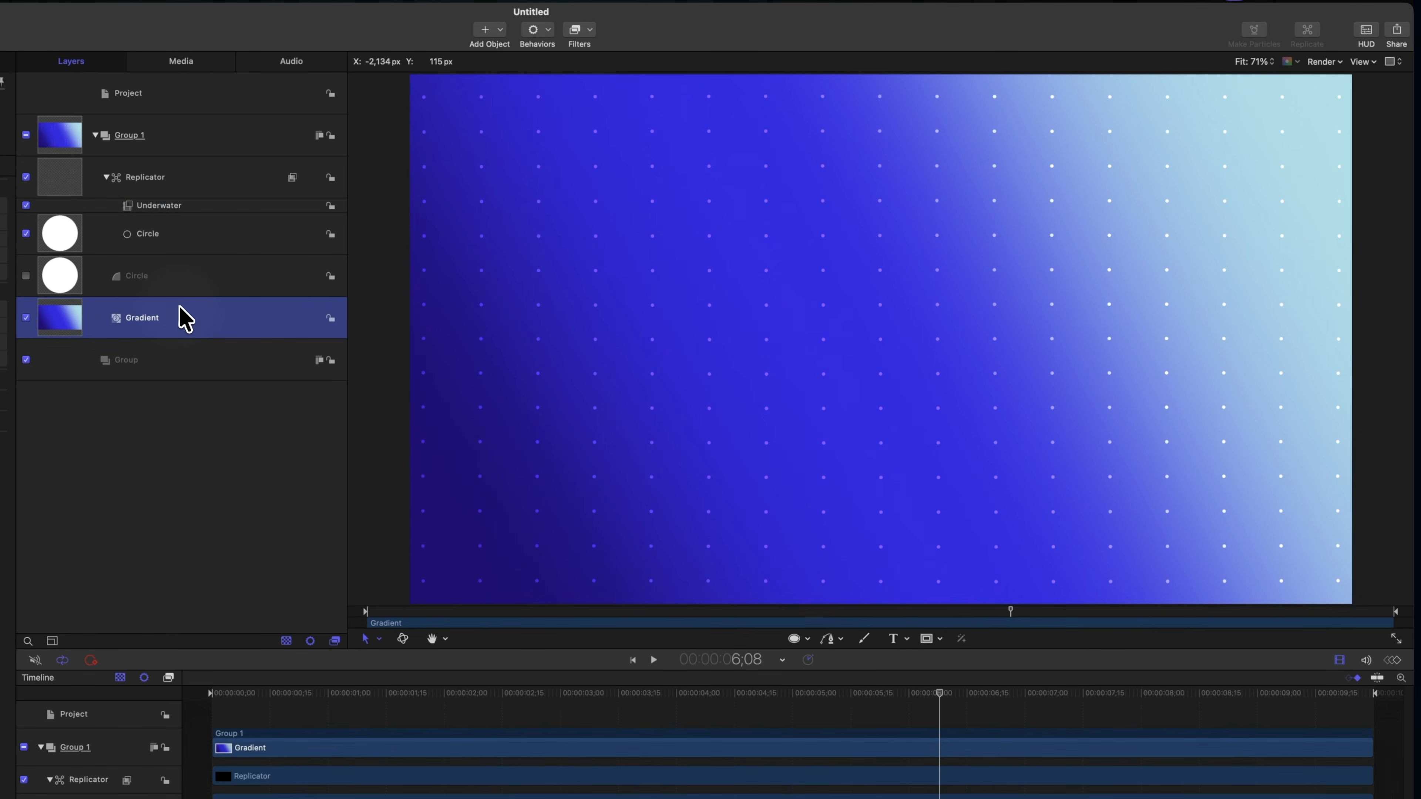
pyautogui.click(587, 43)
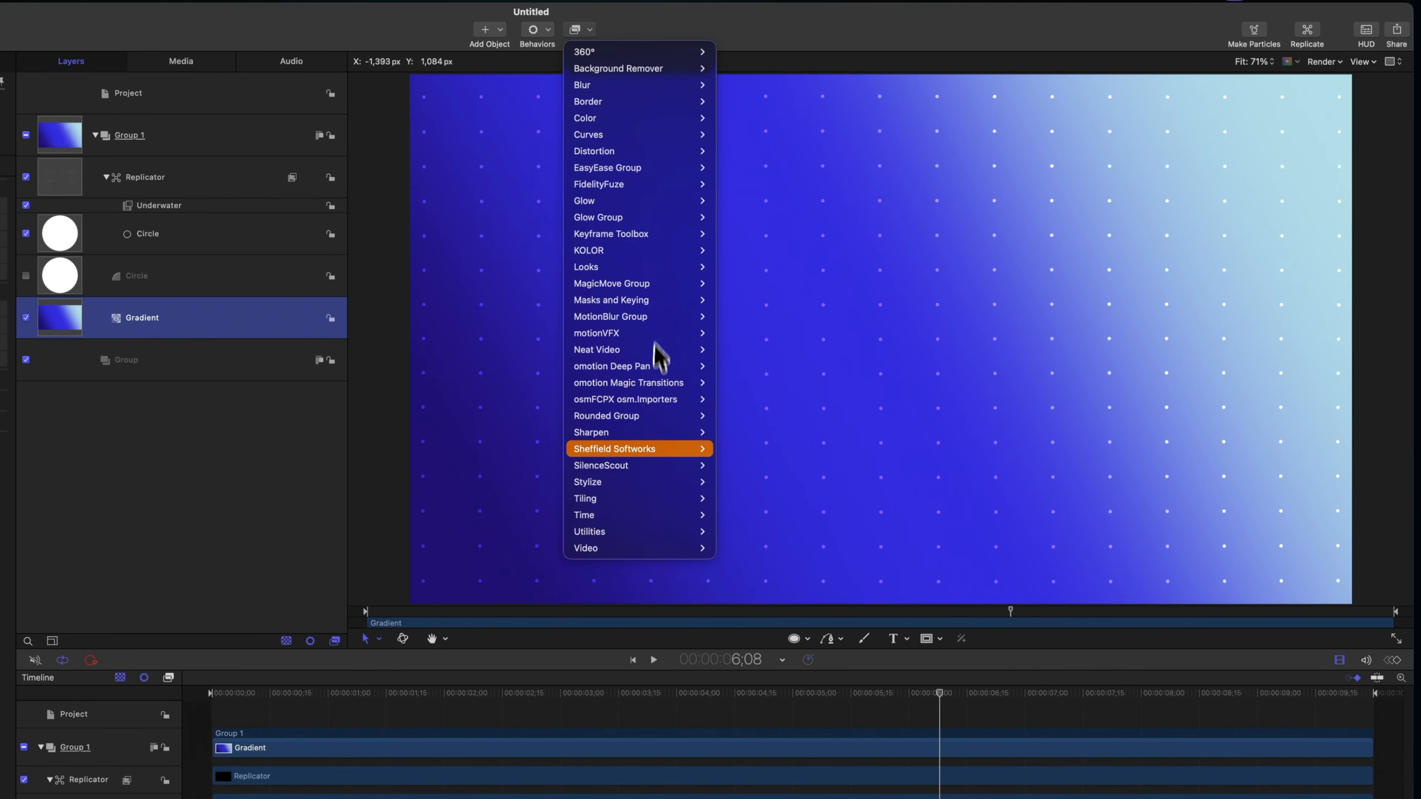
pyautogui.moveTo(657, 484)
pyautogui.click(777, 481)
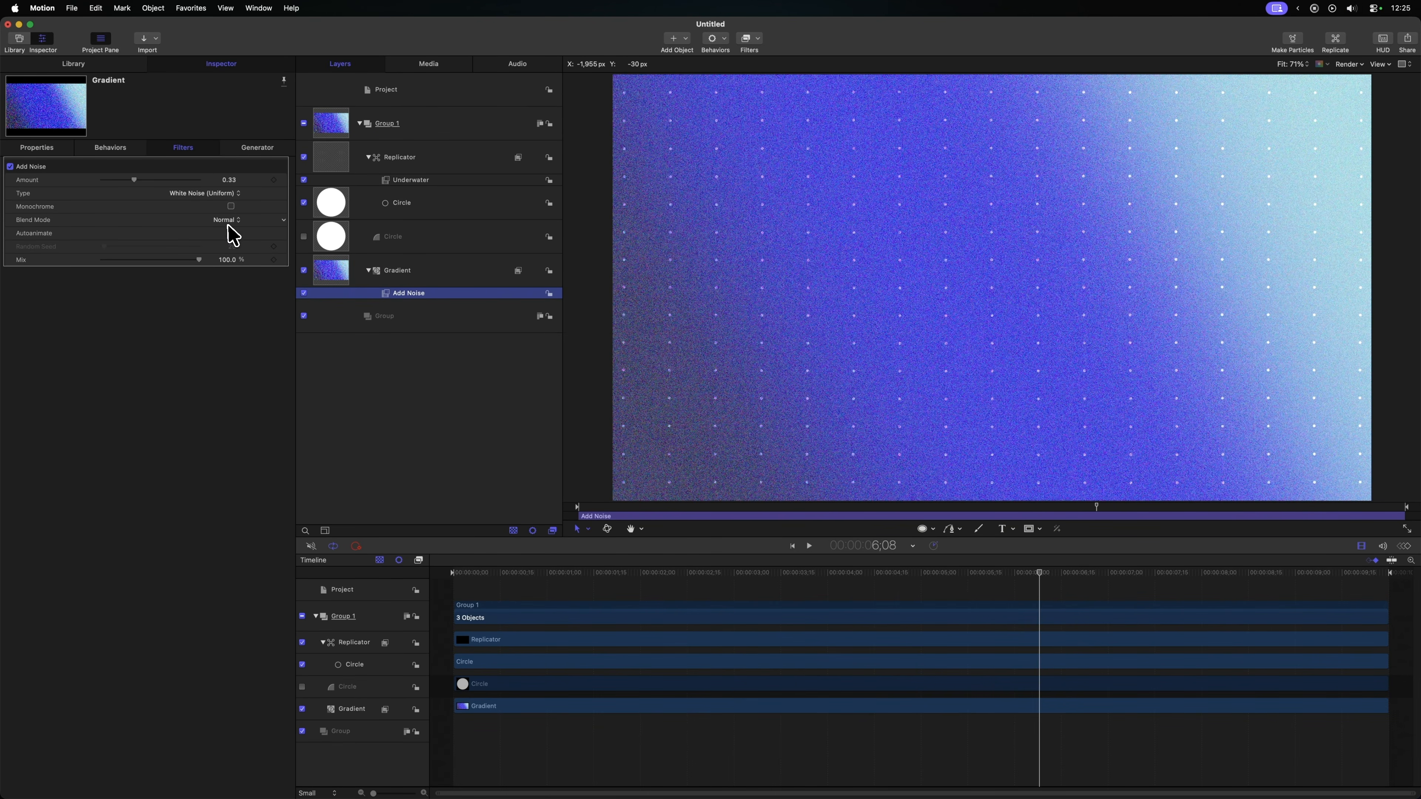
# Step: Set the Add Noise filter's blend mode to Overlay and play back the background to check the grain
pyautogui.click(227, 221)
pyautogui.click(253, 386)
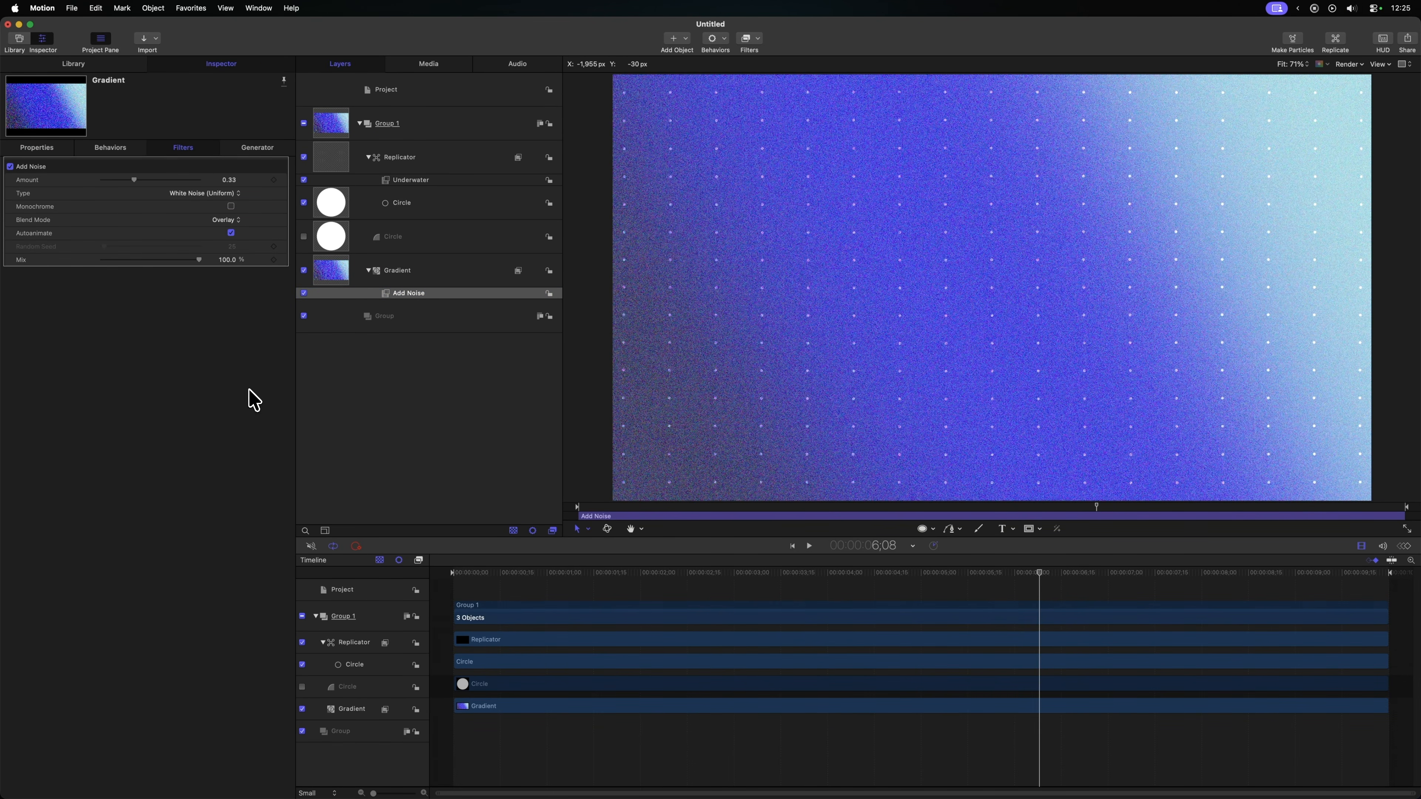
pyautogui.press('space')
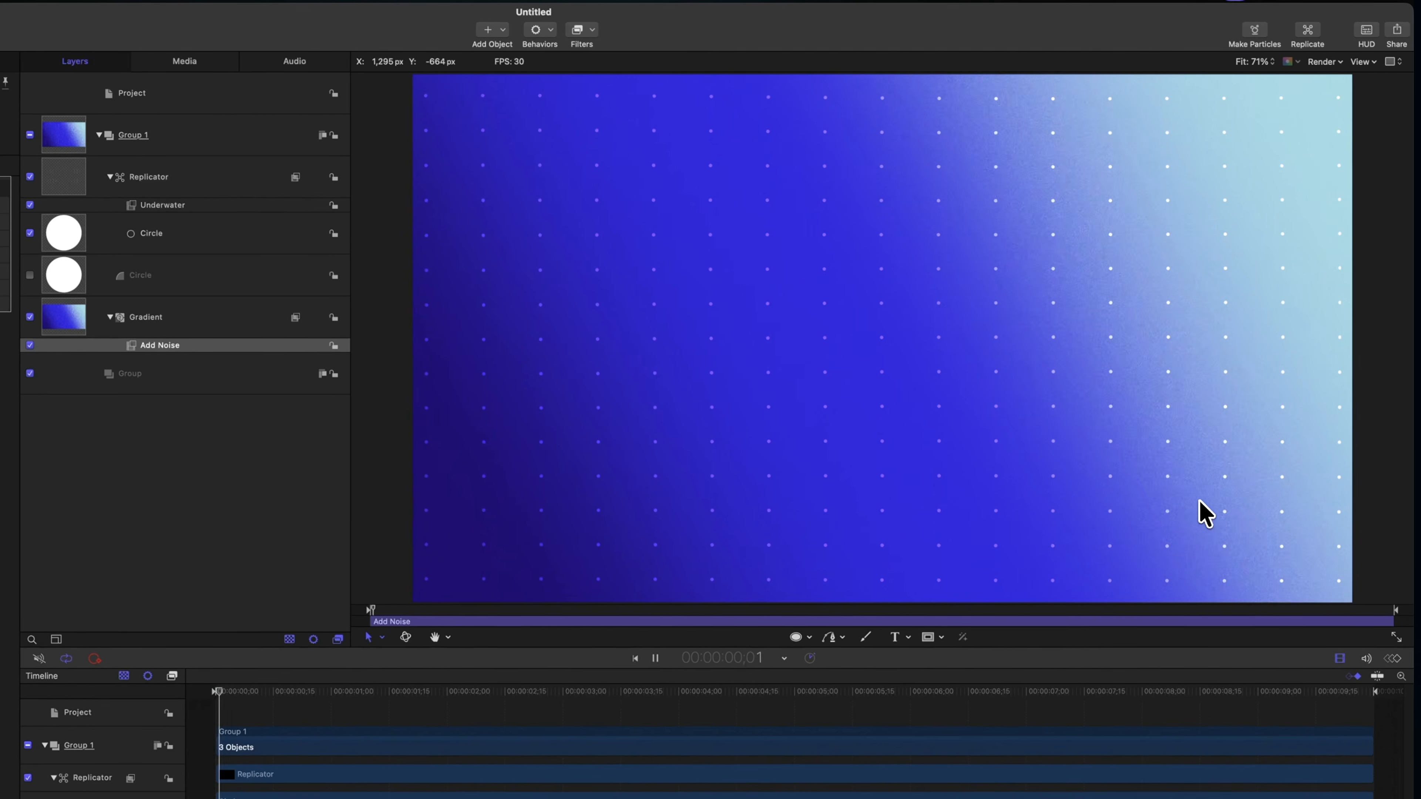
pyautogui.press('space')
# Step: Save the generator template as Background in the Favorites category and publish it
pyautogui.press('super+s')
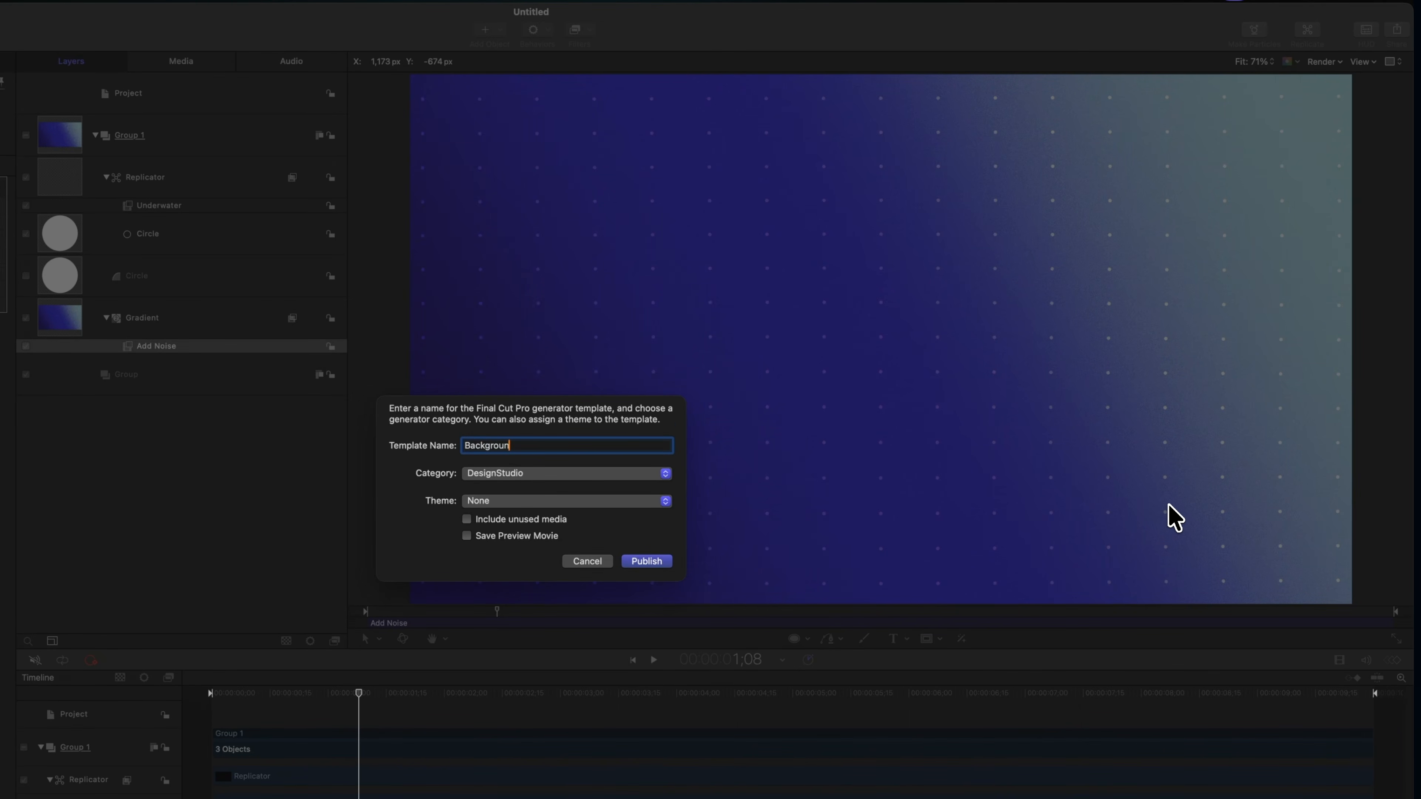
pyautogui.click(606, 474)
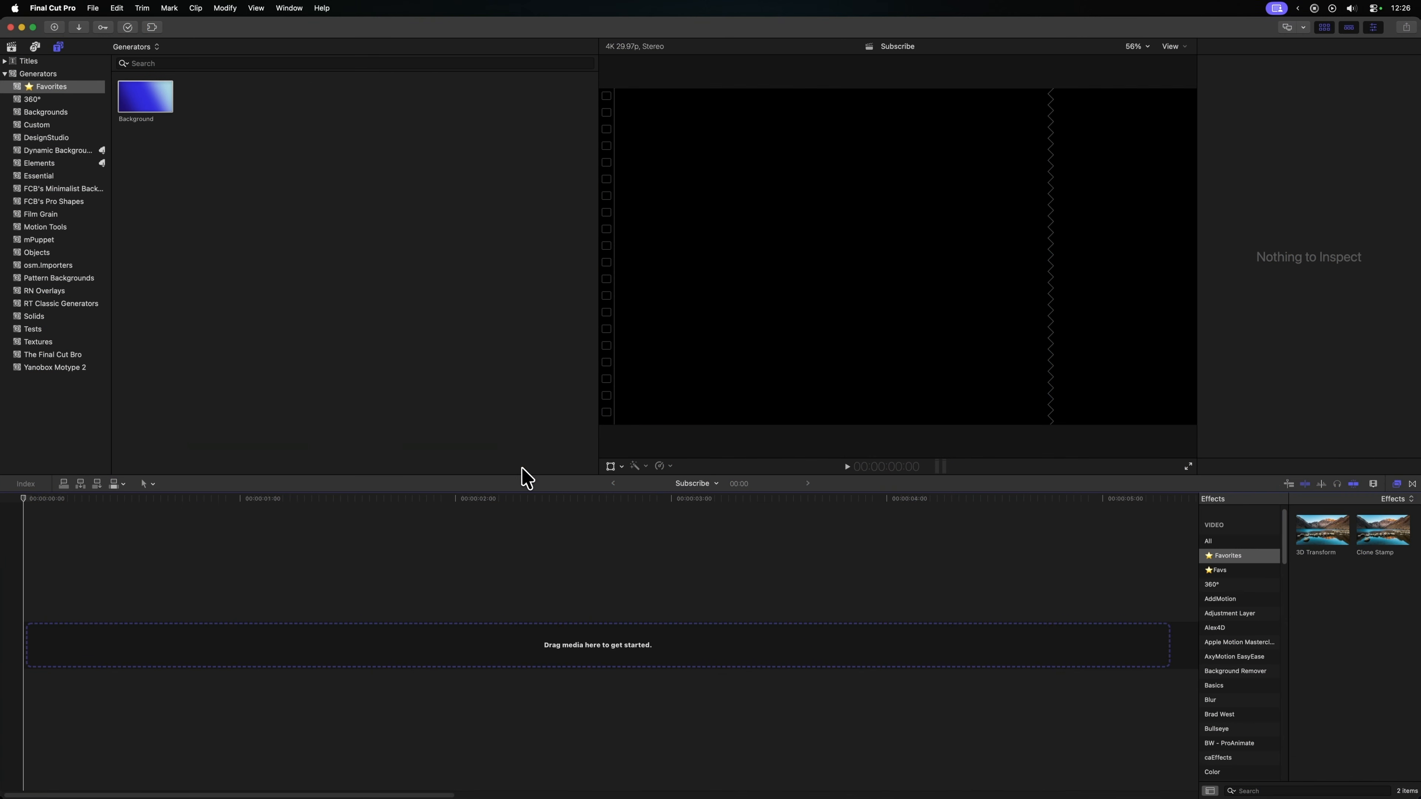
# Step: In Final Cut Pro, place the Background generator from Favorites in the empty timeline and play it
pyautogui.click(63, 87)
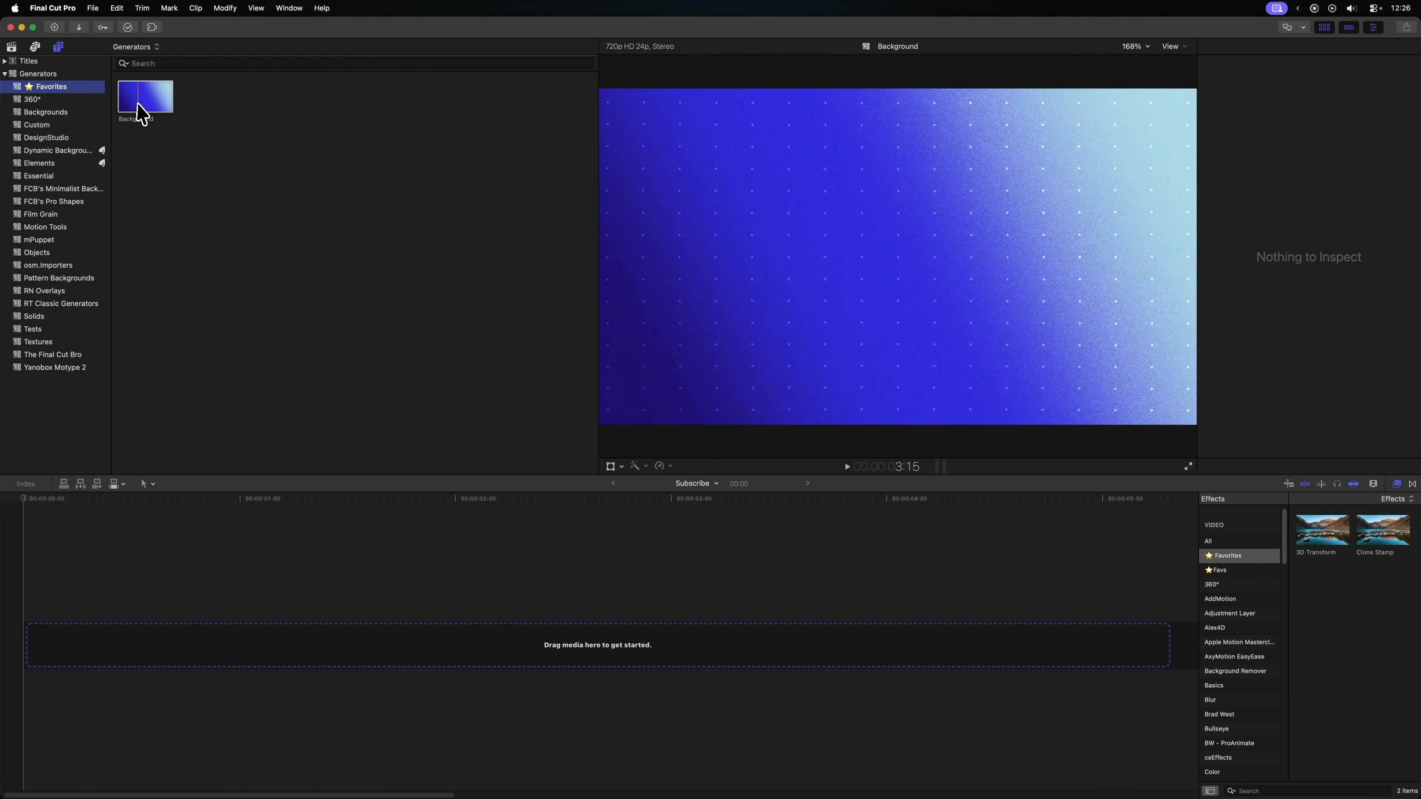
pyautogui.moveTo(140, 101); pyautogui.dragTo(47, 666)
pyautogui.press('space')
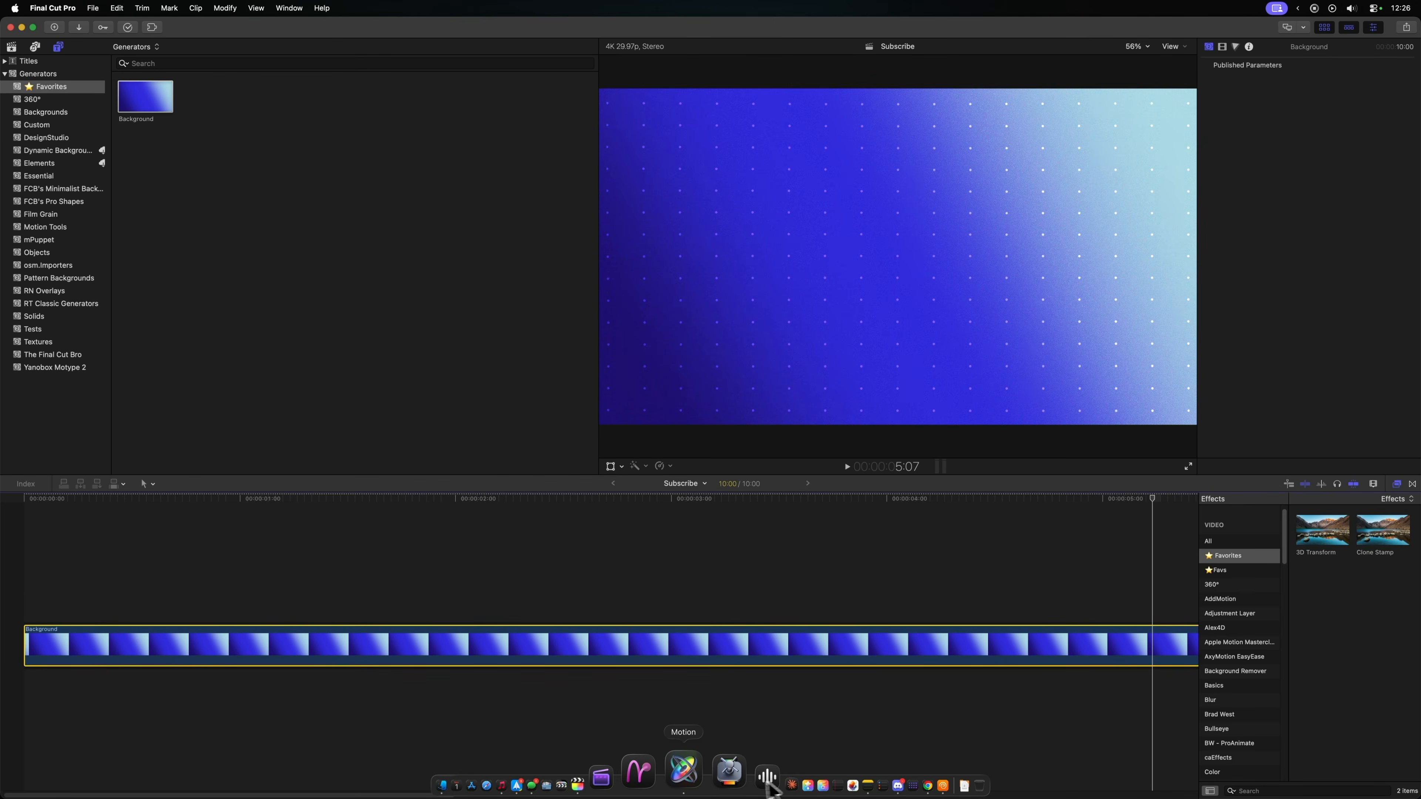
# Step: Switch back to Motion and publish the gradient generator's Gradient parameter
pyautogui.click(689, 784)
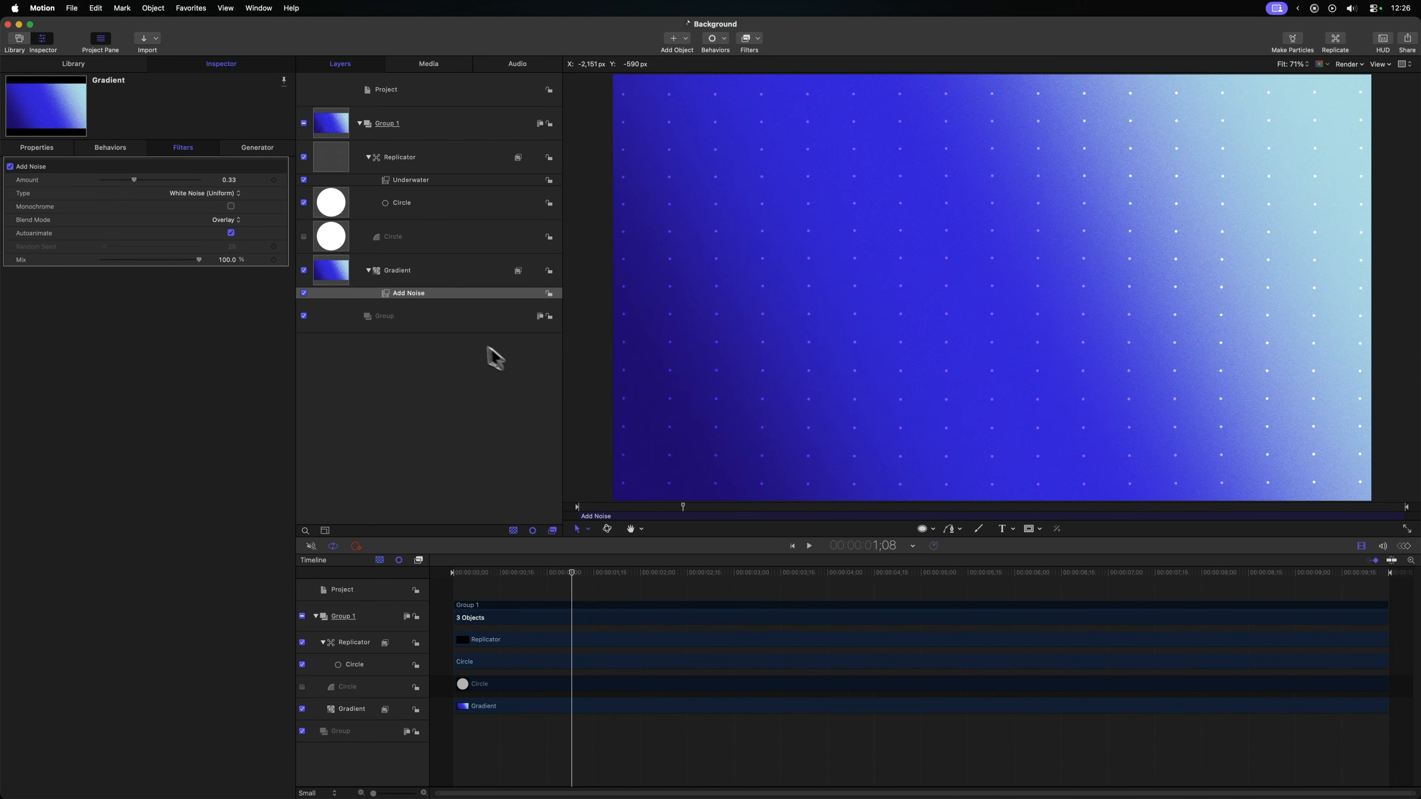
pyautogui.click(340, 267)
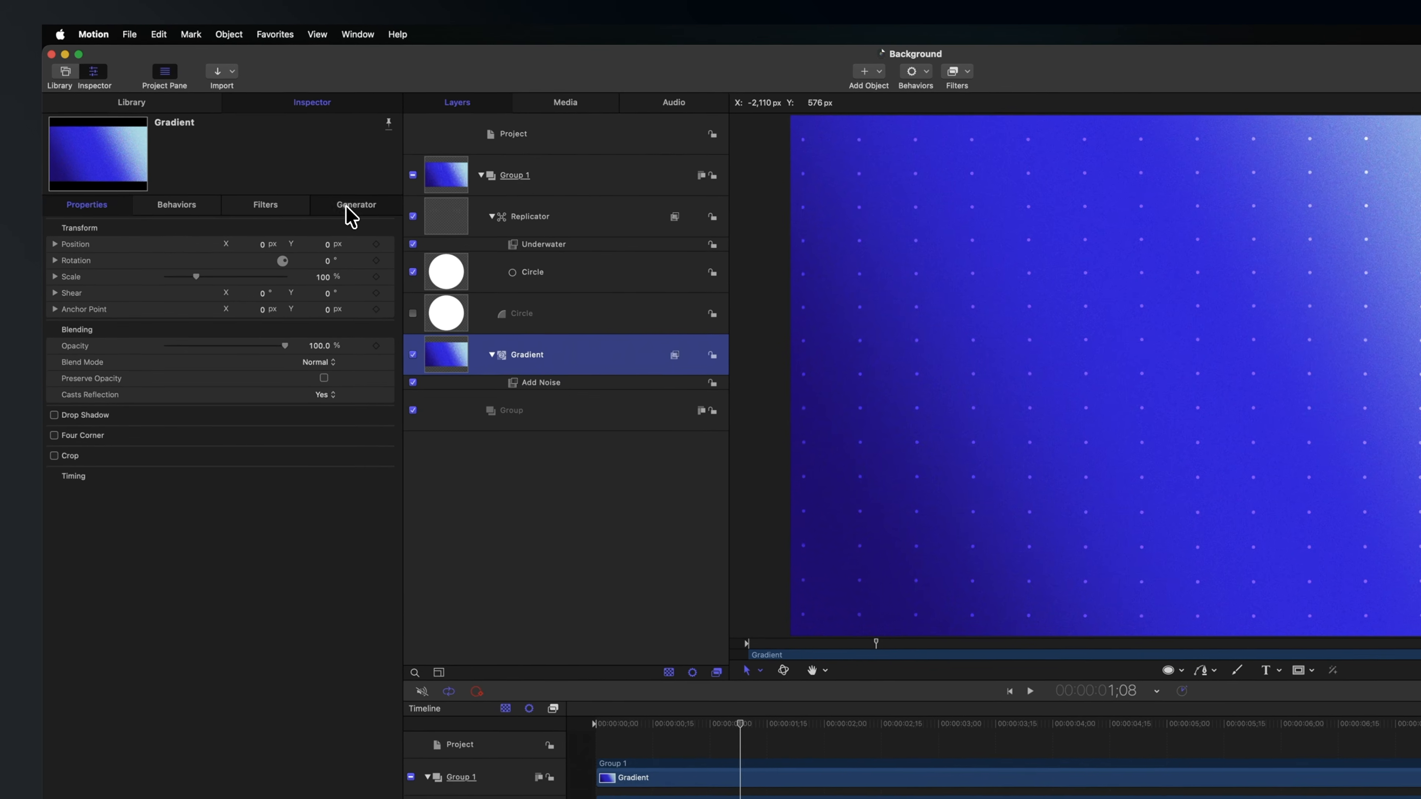
pyautogui.click(249, 149)
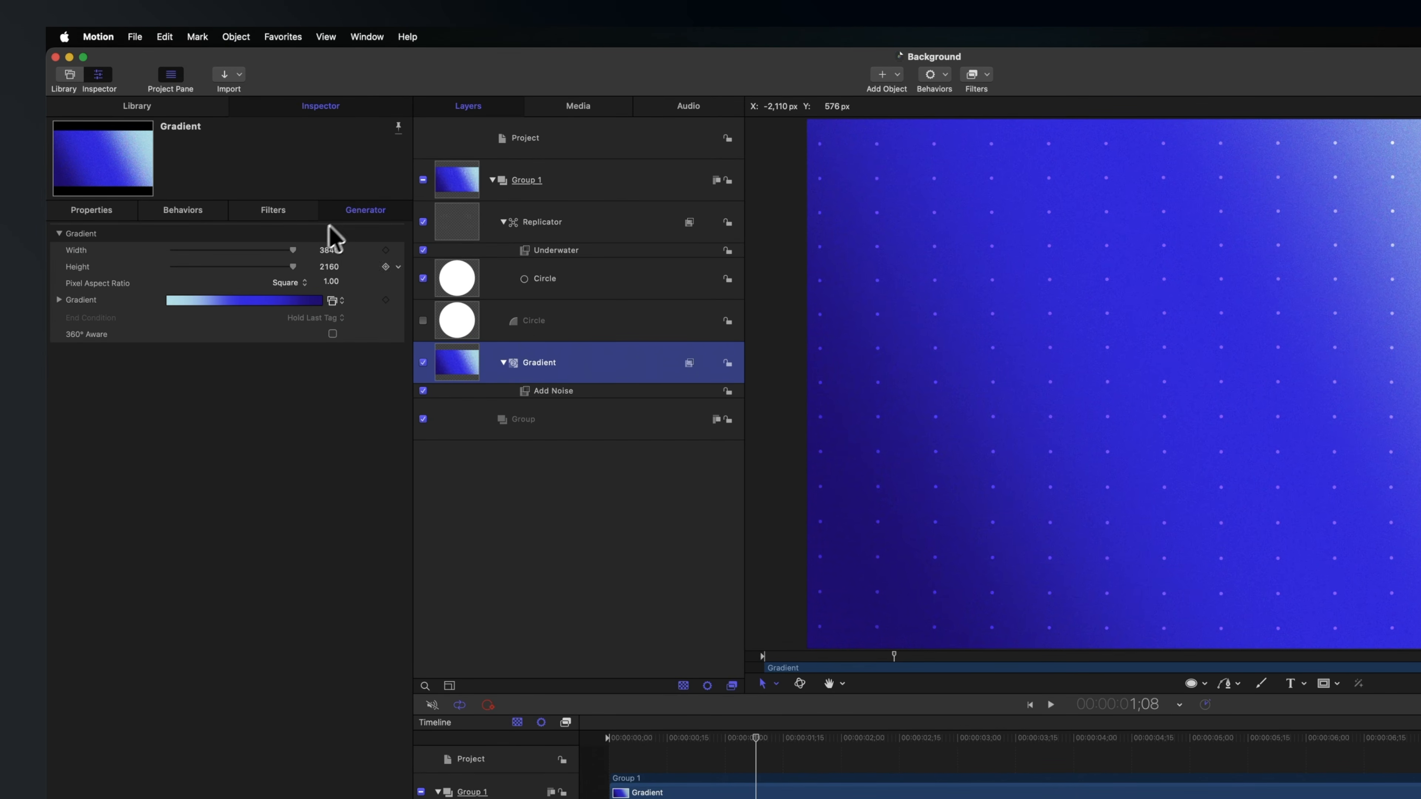
pyautogui.rightClick(98, 309)
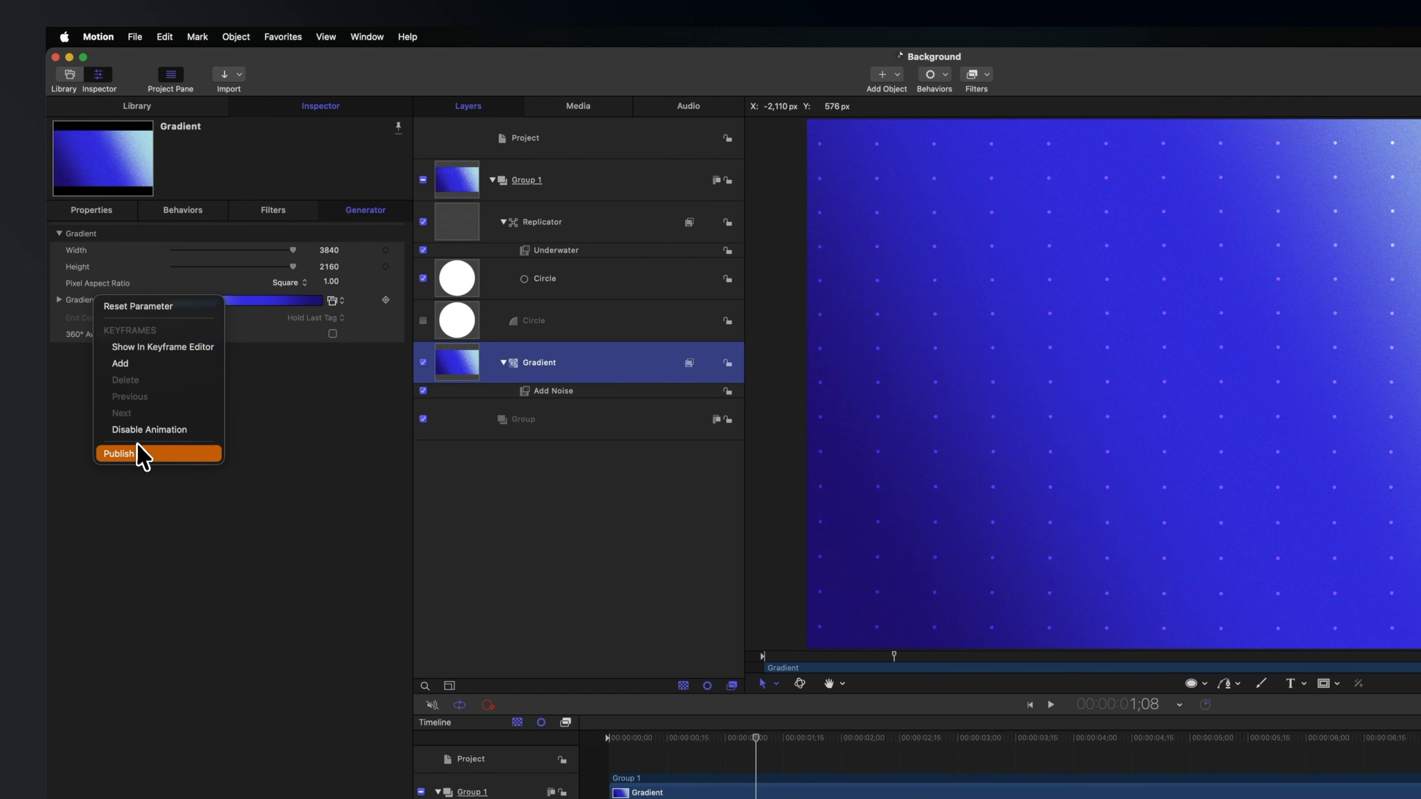
pyautogui.click(141, 456)
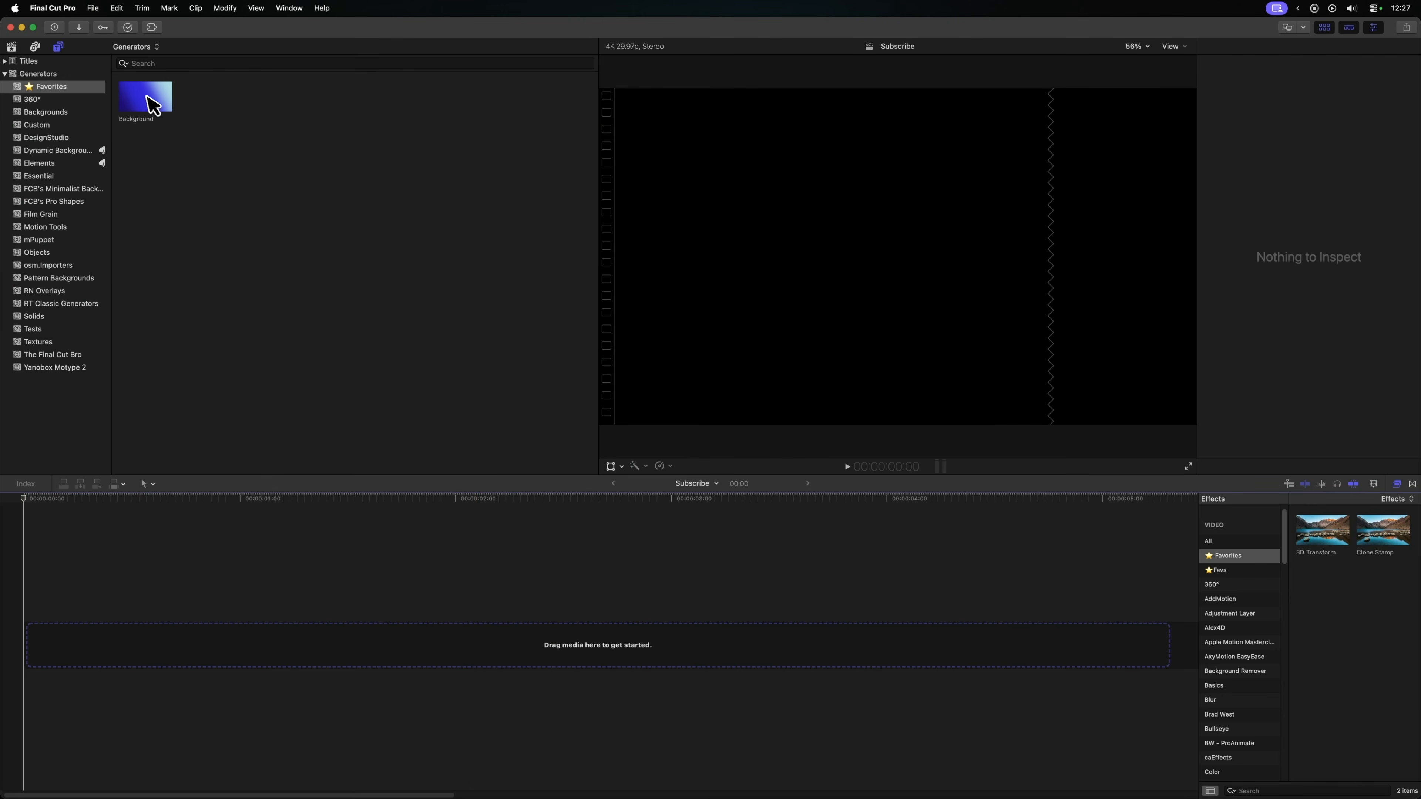
# Step: In Final Cut Pro, place the updated Background generator in the timeline and try another colour in its published gradient
pyautogui.moveTo(149, 95); pyautogui.dragTo(87, 659)
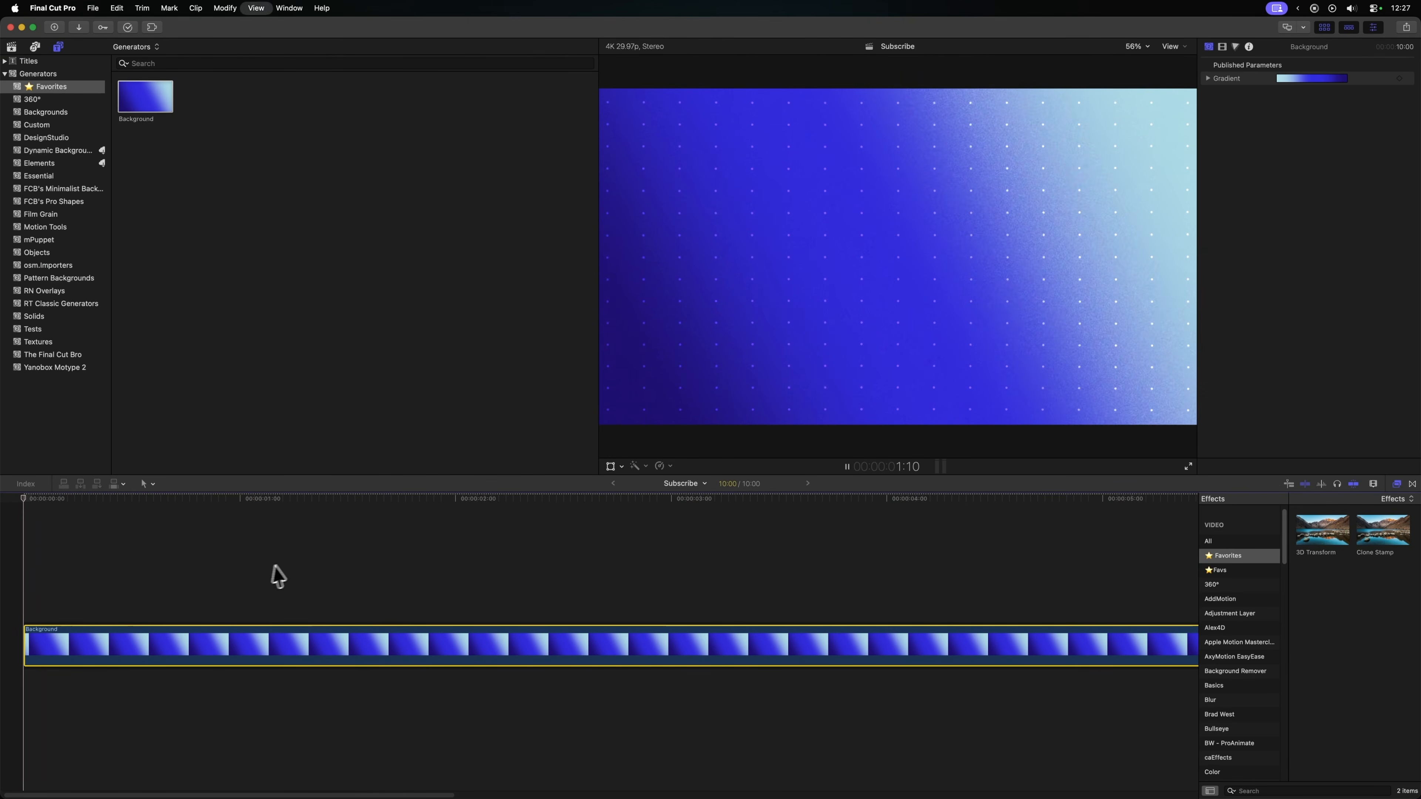
pyautogui.click(1209, 81)
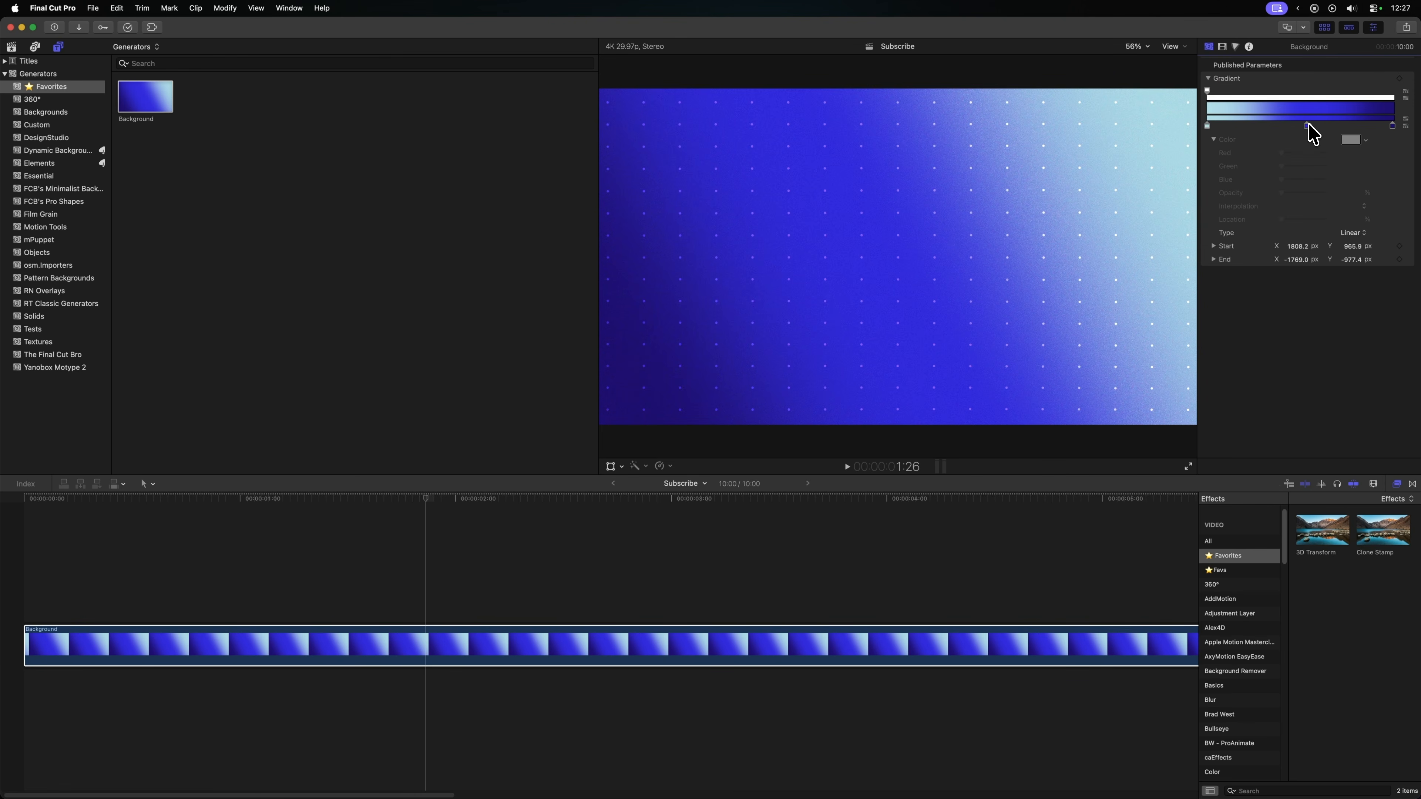
pyautogui.click(1350, 141)
pyautogui.moveTo(1130, 367); pyautogui.dragTo(1084, 376)
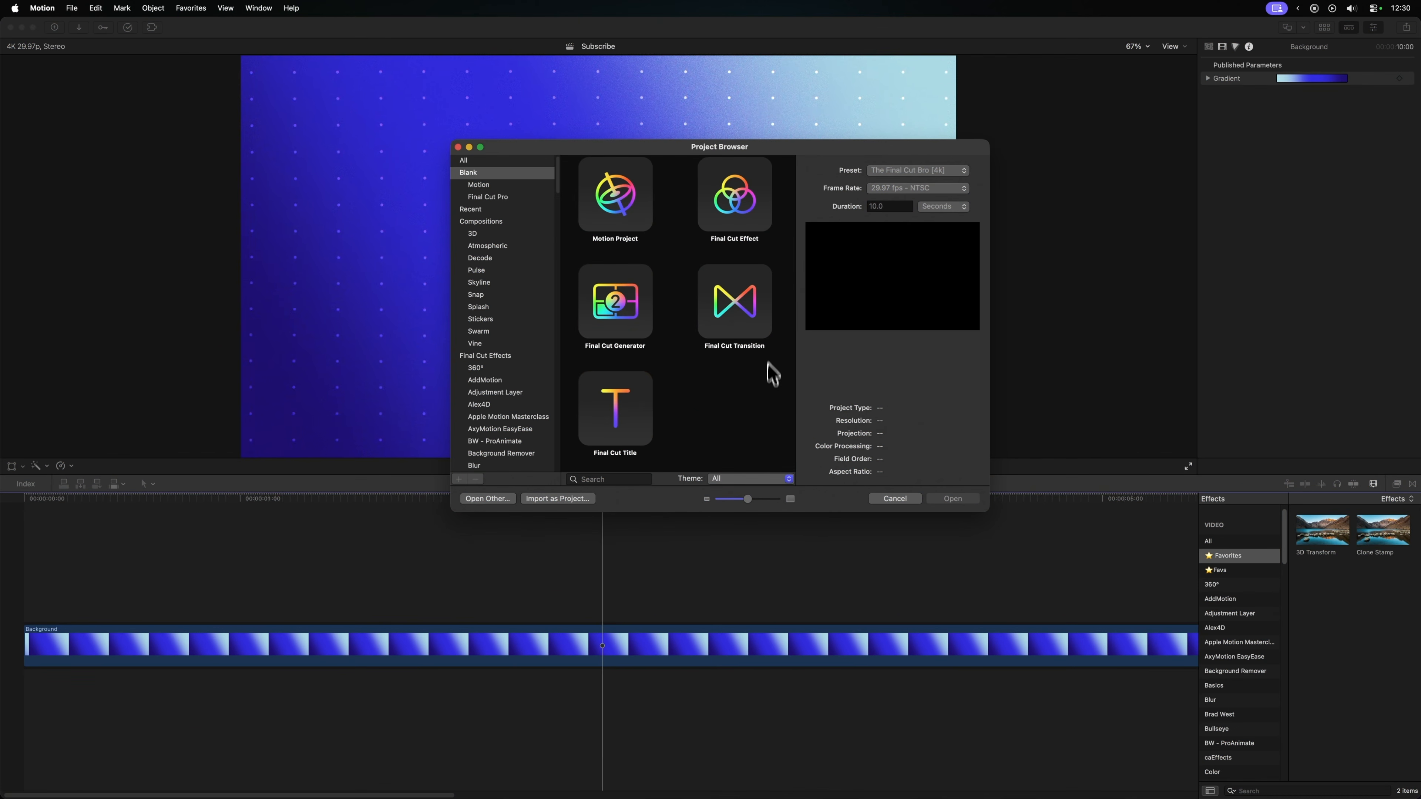
# Step: Create a blank Final Cut Effect project in Motion
pyautogui.click(746, 238)
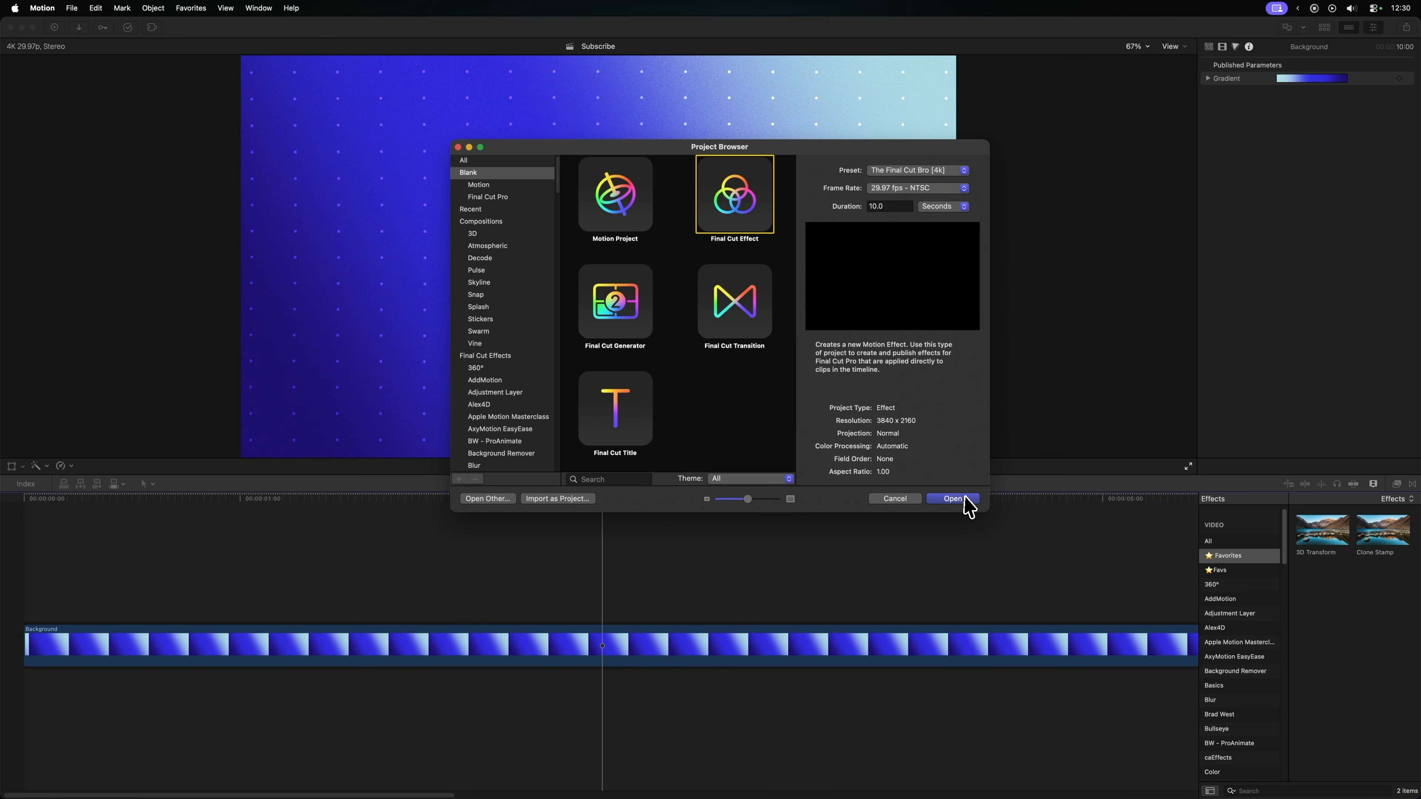
pyautogui.click(952, 499)
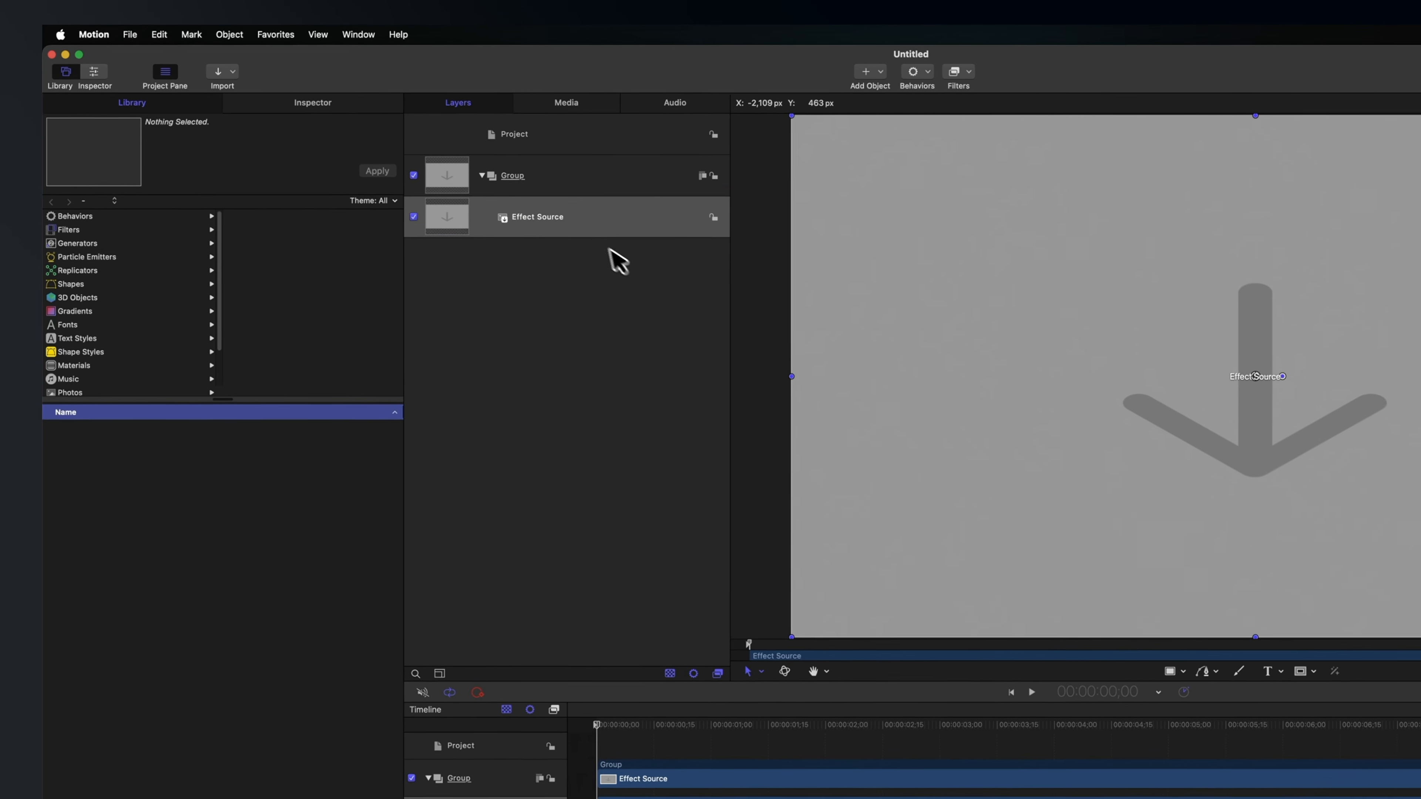
# Step: Add an Average parameter behavior to the Effect Source's position and publish the behavior's Window Size
pyautogui.click(433, 161)
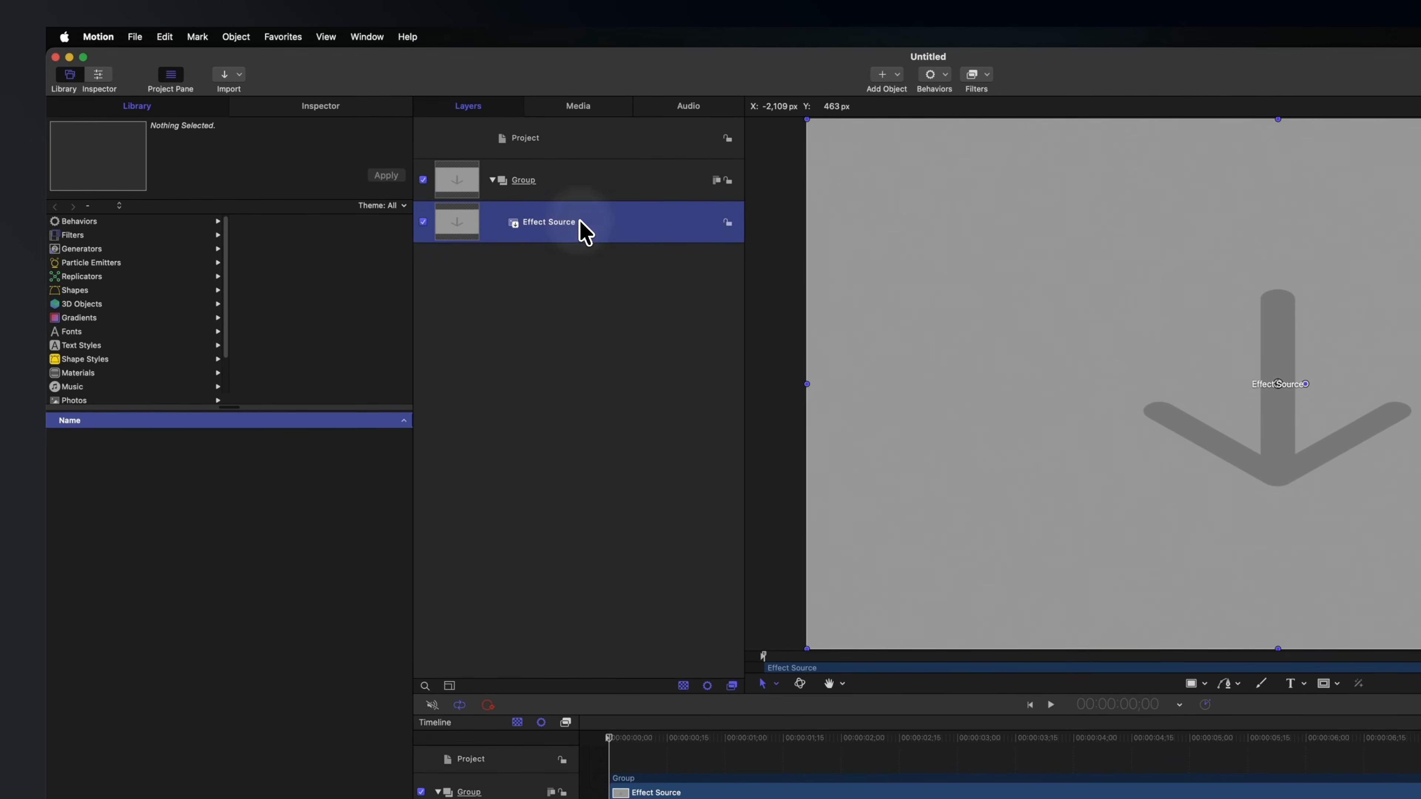
pyautogui.click(323, 109)
pyautogui.click(93, 211)
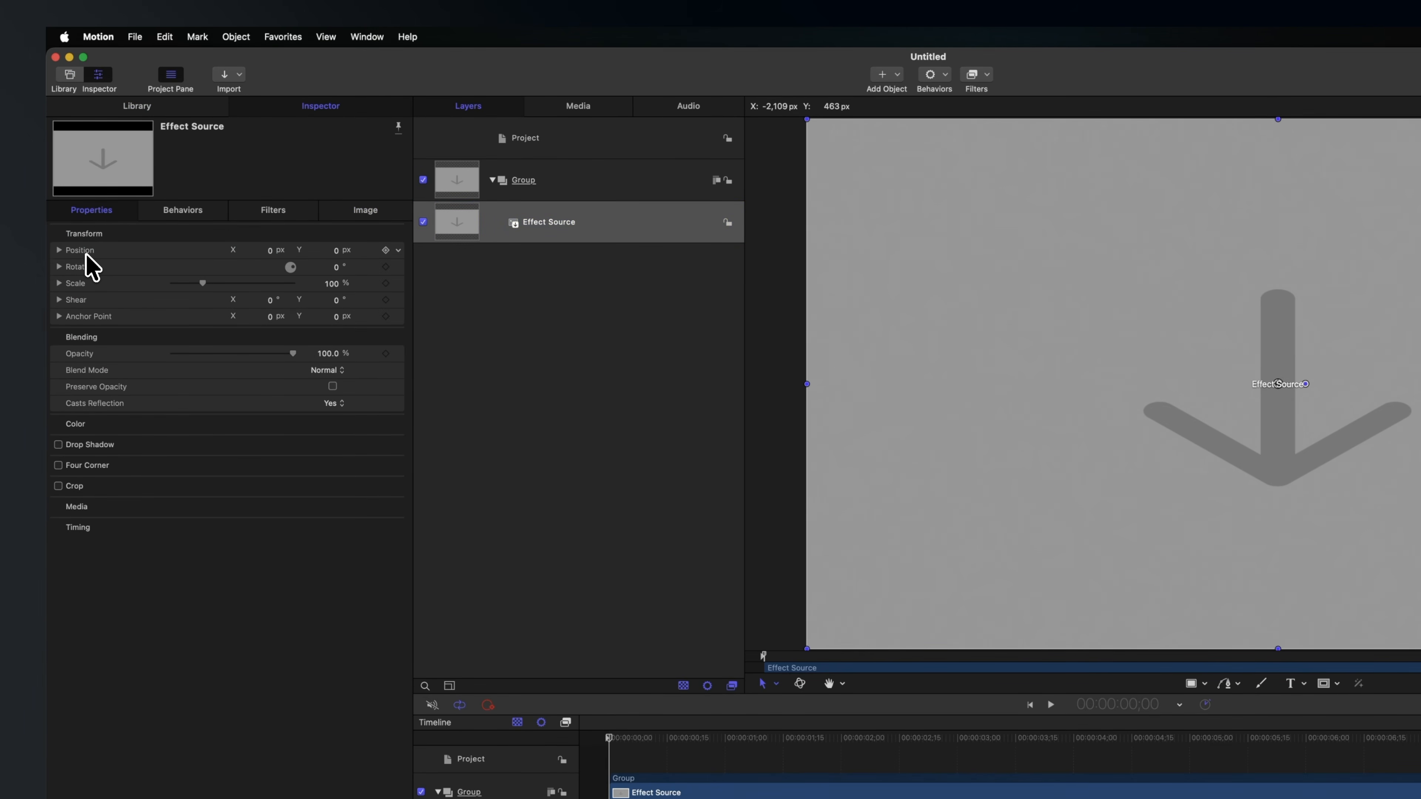
pyautogui.rightClick(96, 268)
pyautogui.moveTo(192, 407)
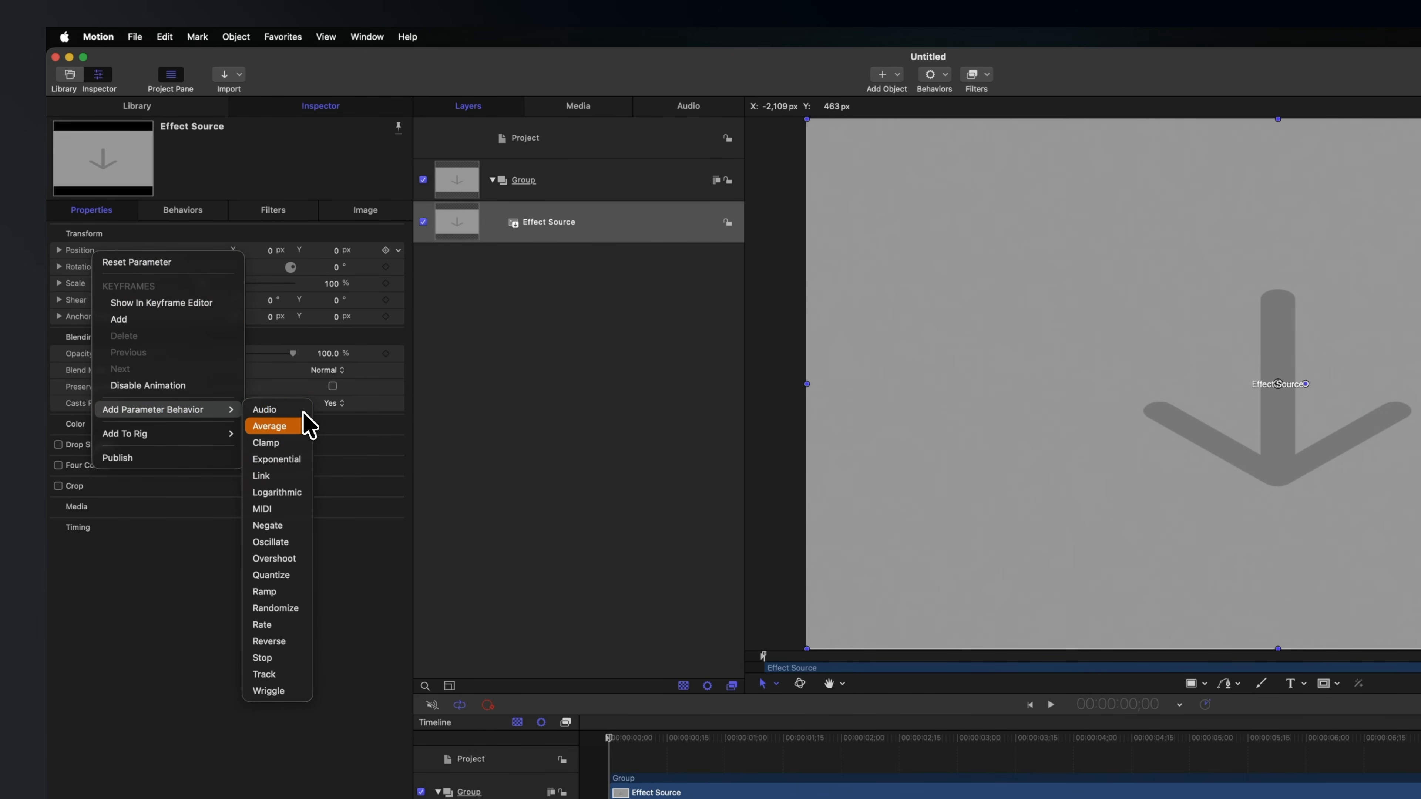
pyautogui.click(304, 430)
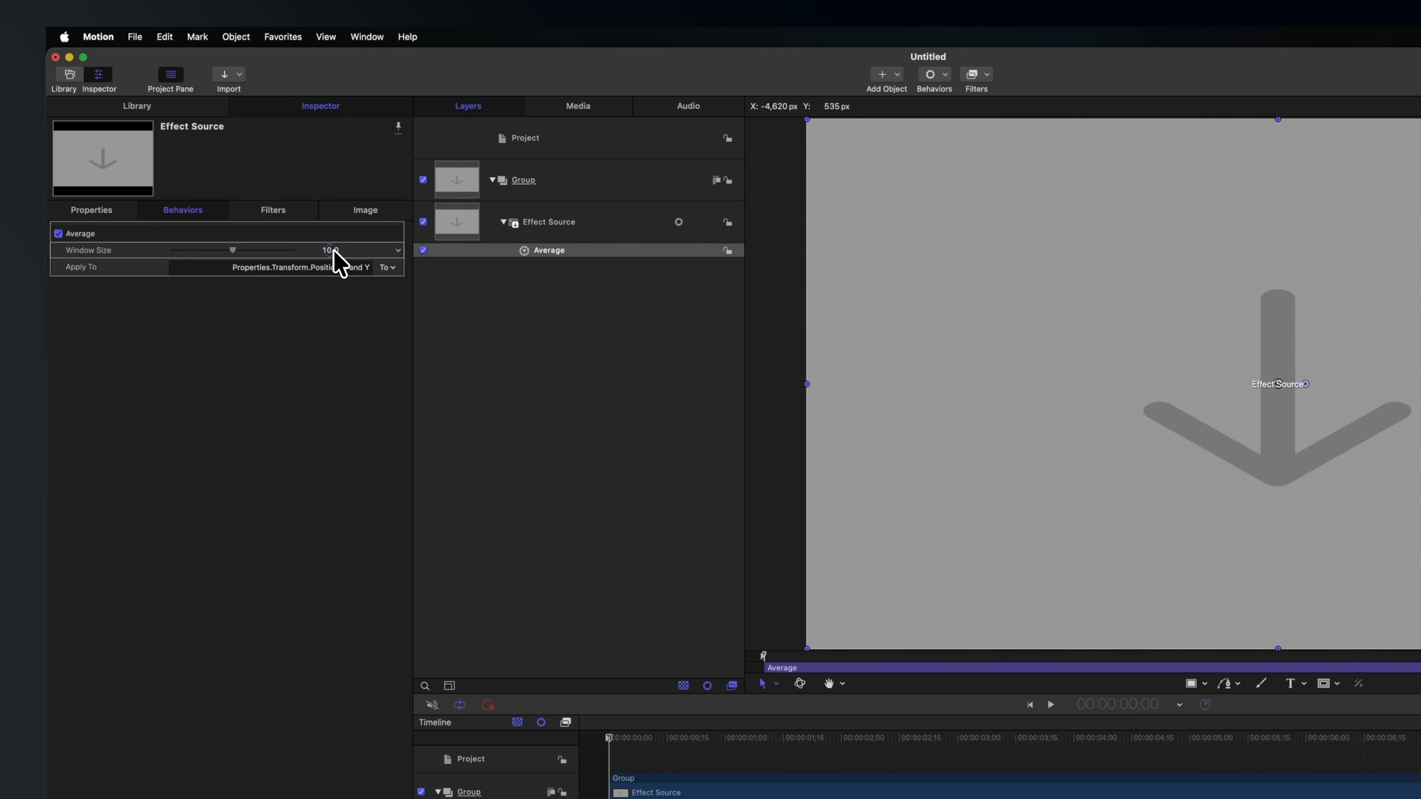
pyautogui.click(398, 251)
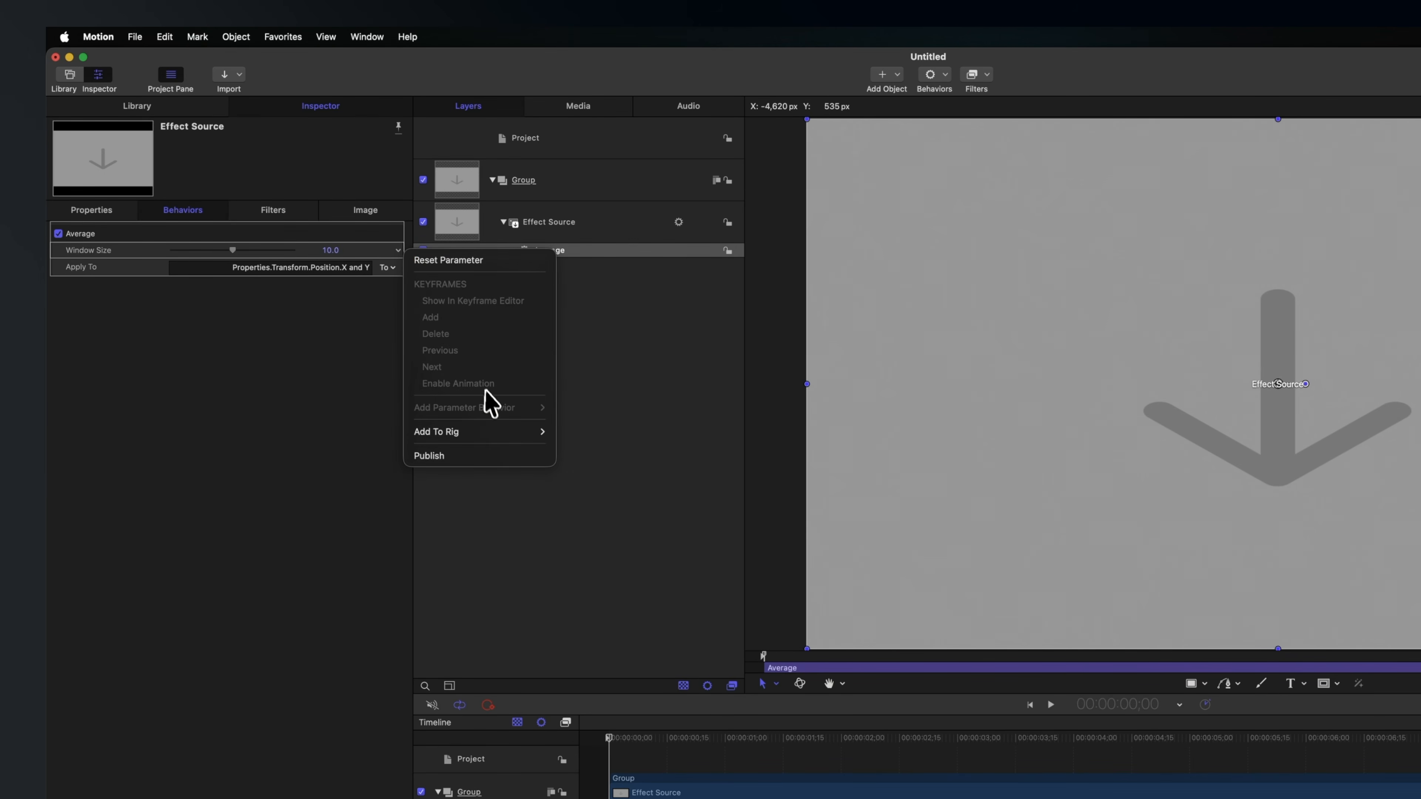
pyautogui.click(494, 456)
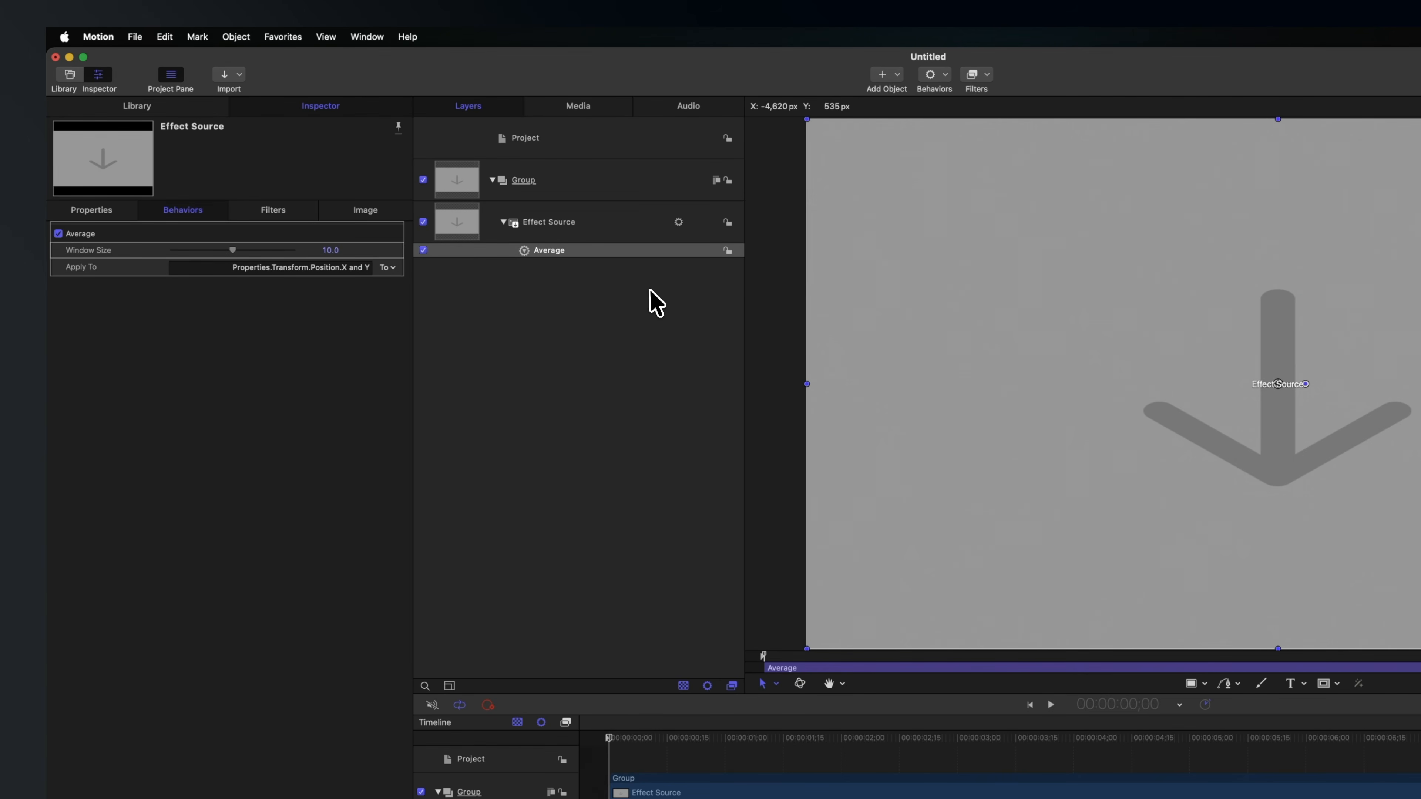
# Step: Add an Average parameter behavior to the Effect Source's rotation and publish that behavior's Window Size
pyautogui.click(607, 243)
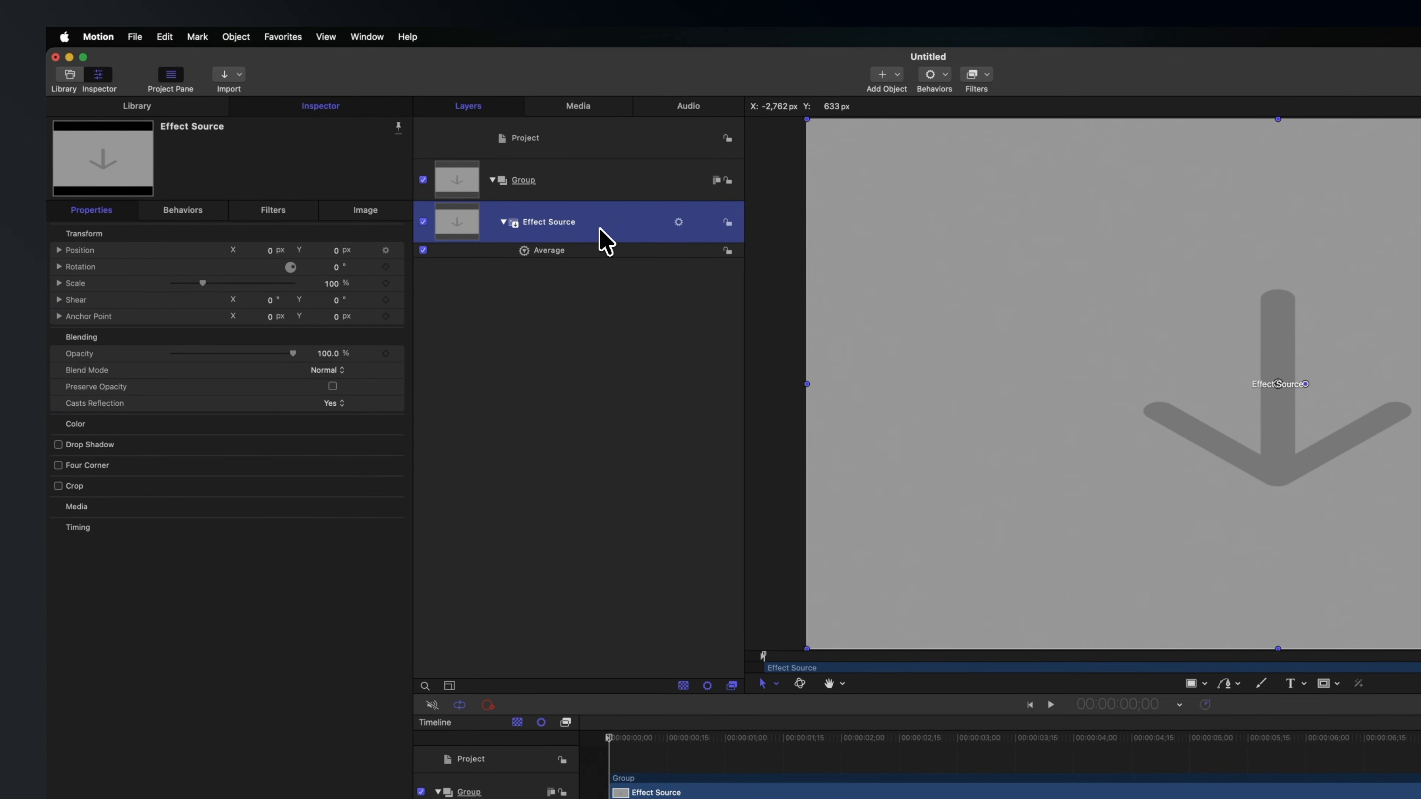
pyautogui.rightClick(92, 269)
pyautogui.moveTo(181, 423)
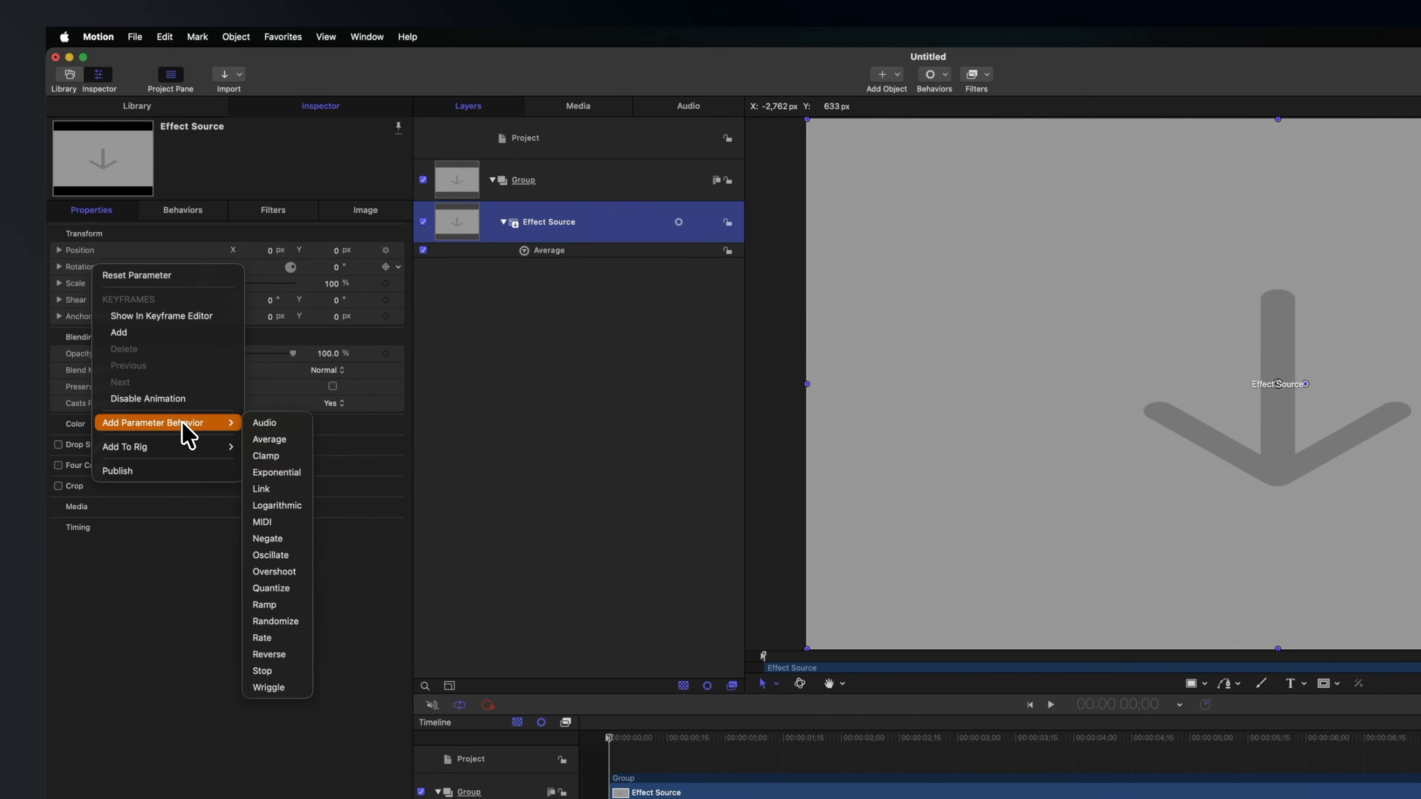
pyautogui.click(286, 435)
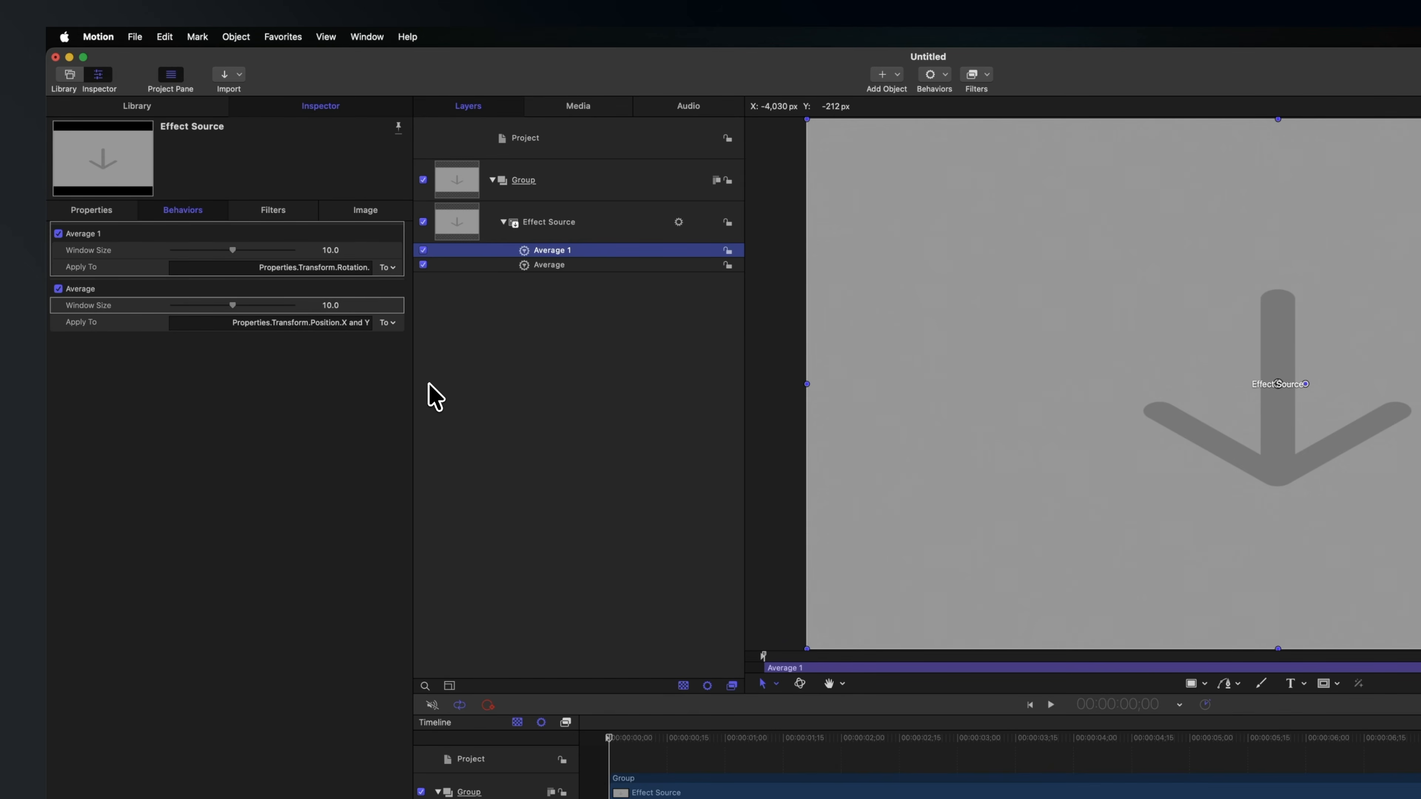
pyautogui.rightClick(397, 247)
pyautogui.click(472, 451)
# Step: Publish the Effect Source's Position and Rotation parameters
pyautogui.click(476, 238)
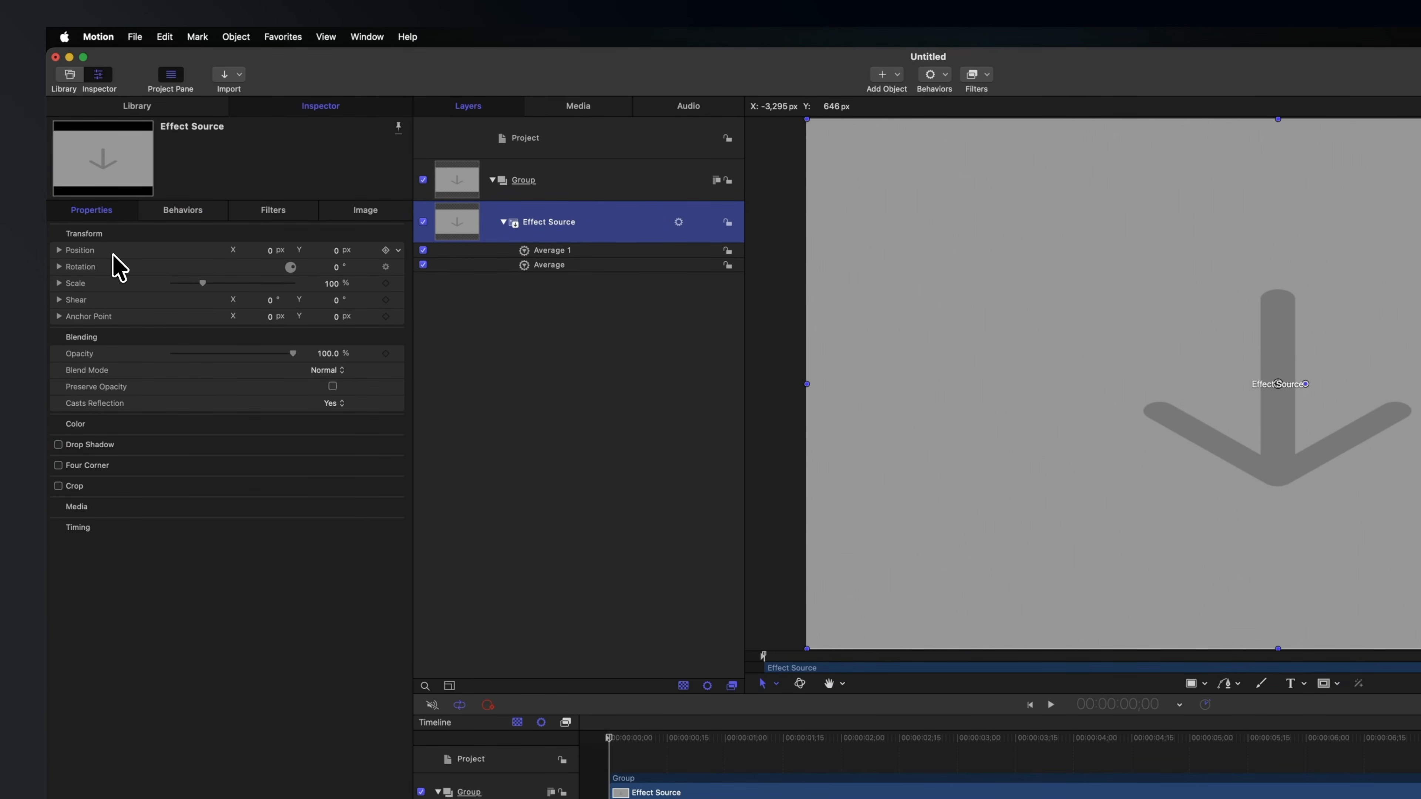
pyautogui.rightClick(101, 250)
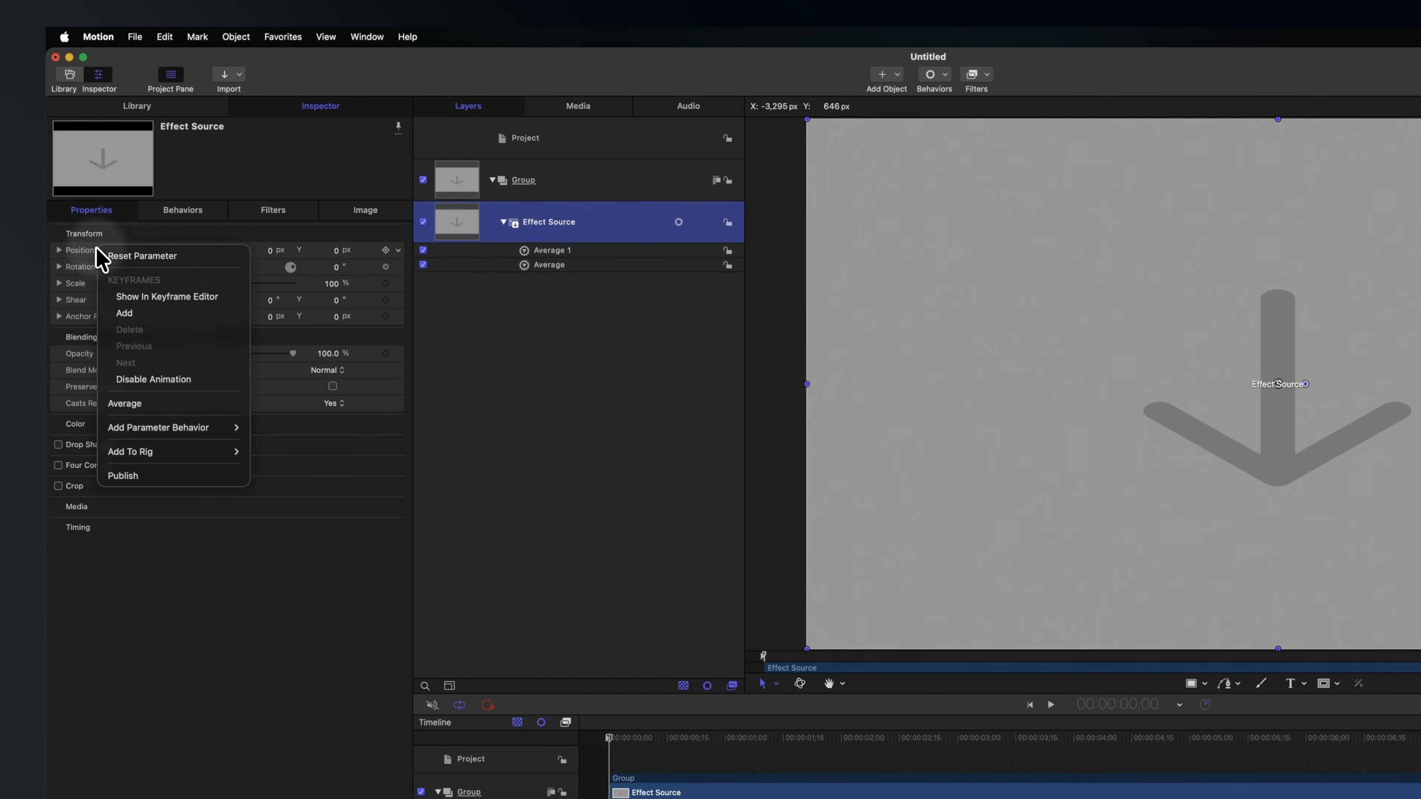
pyautogui.click(159, 482)
pyautogui.rightClick(92, 274)
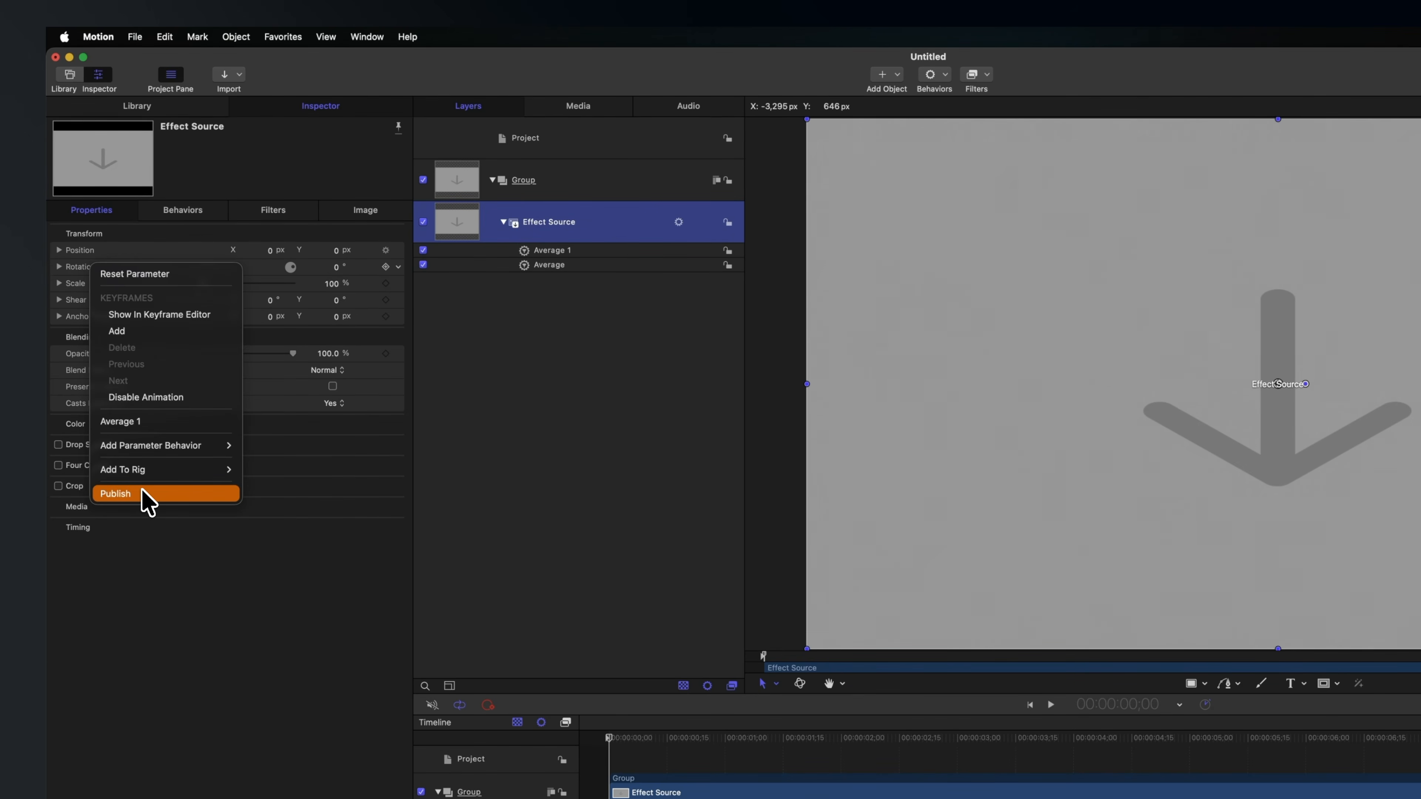
pyautogui.click(143, 493)
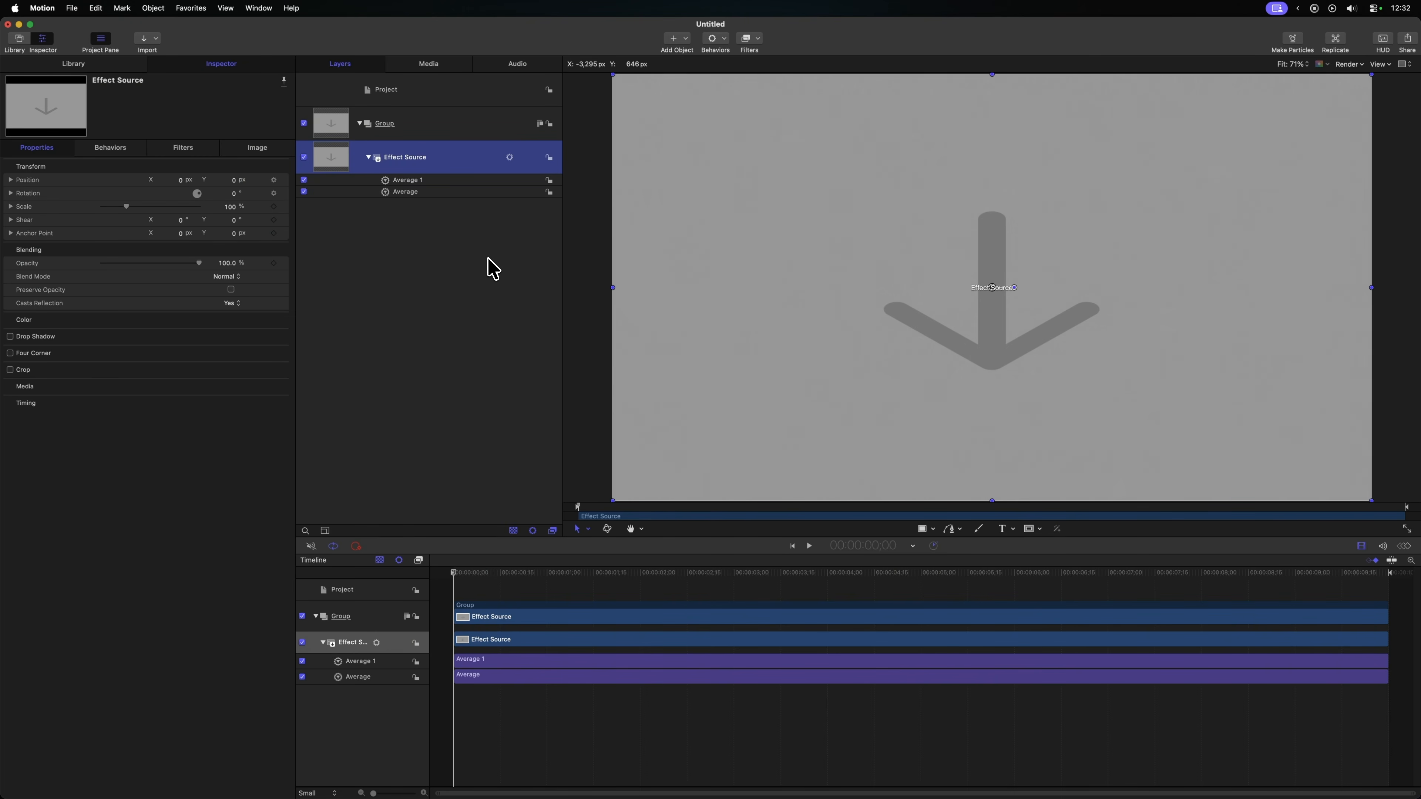
# Step: Save the effect template as Smooth Animator in the star-marked Favorites category and publish it
pyautogui.press('super+s')
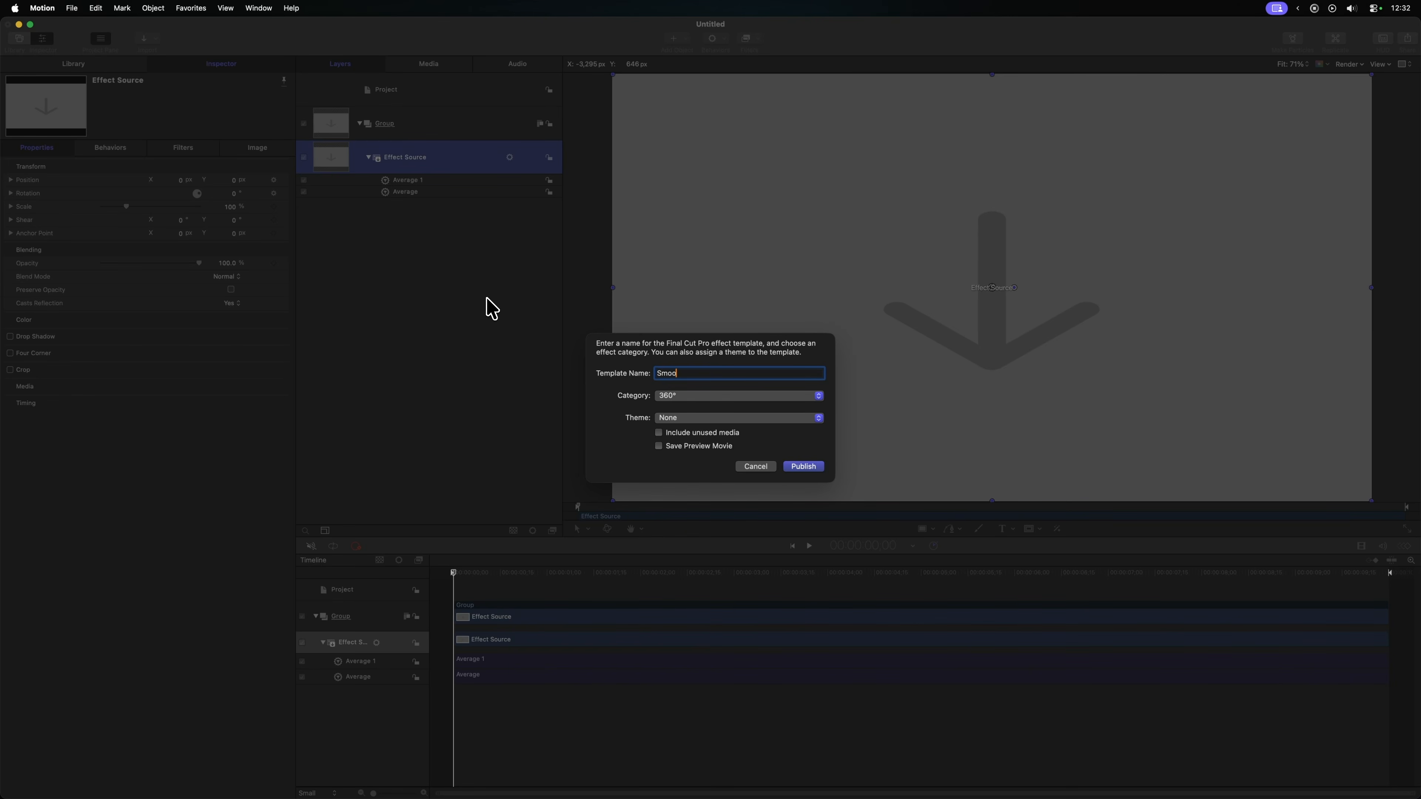
pyautogui.click(742, 395)
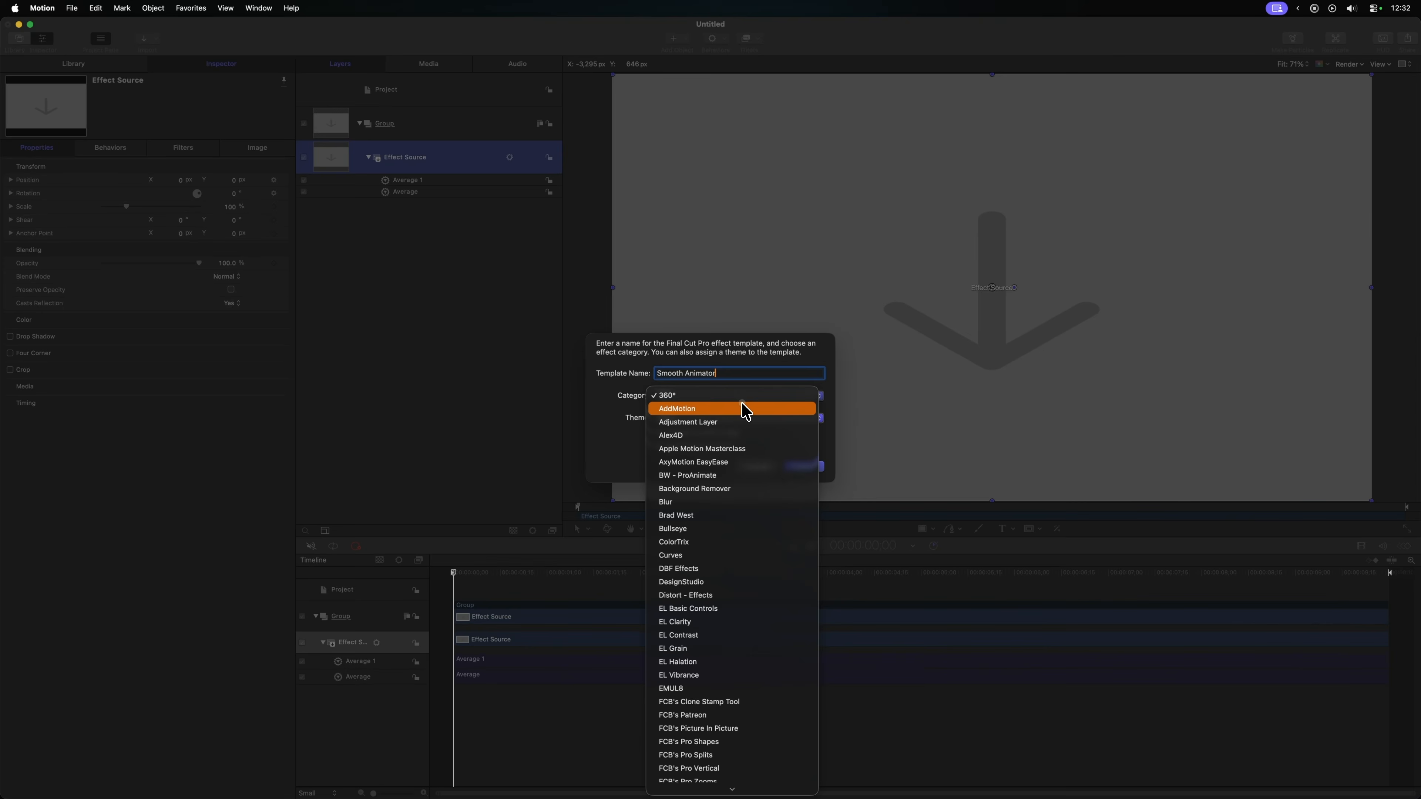
pyautogui.scroll(-10, 746, 417)
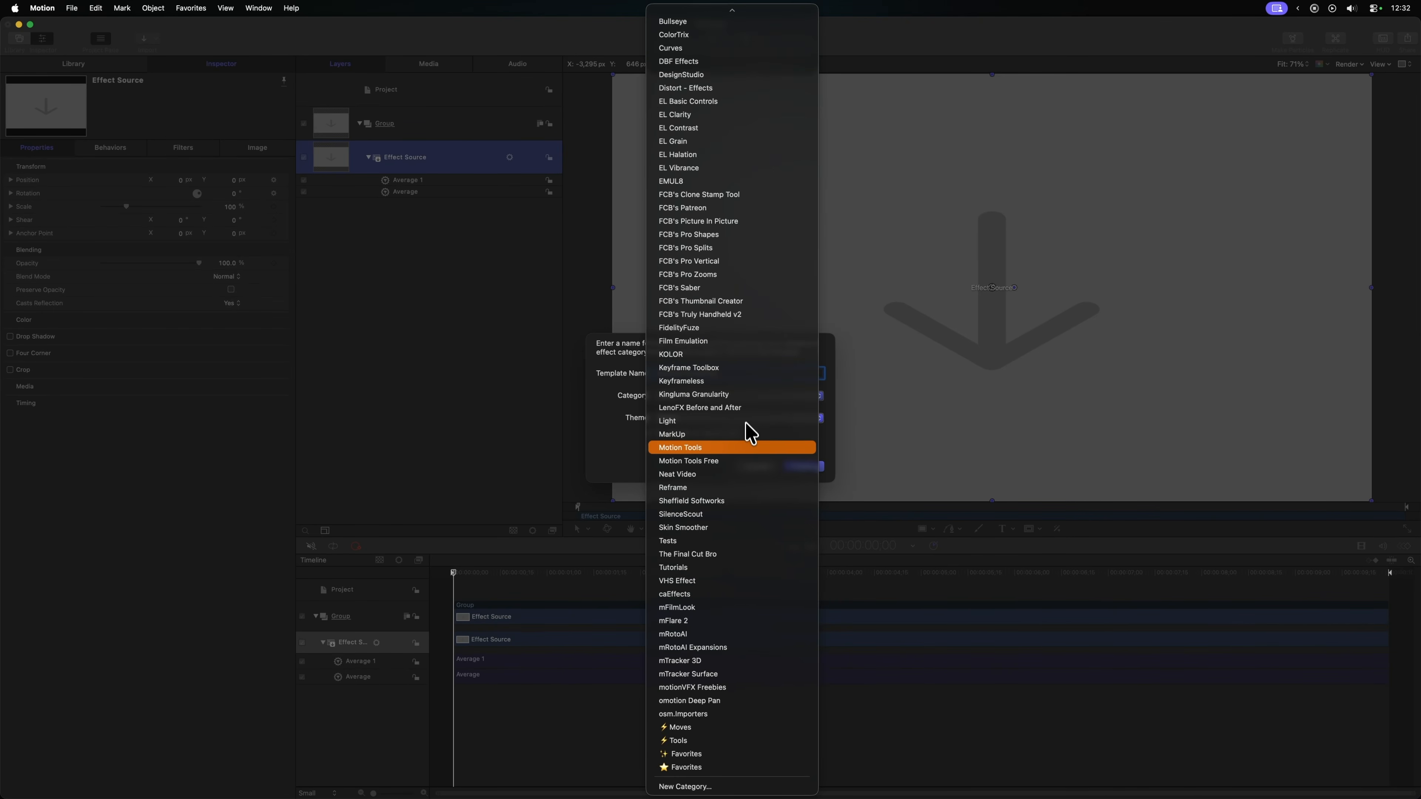
pyautogui.click(680, 767)
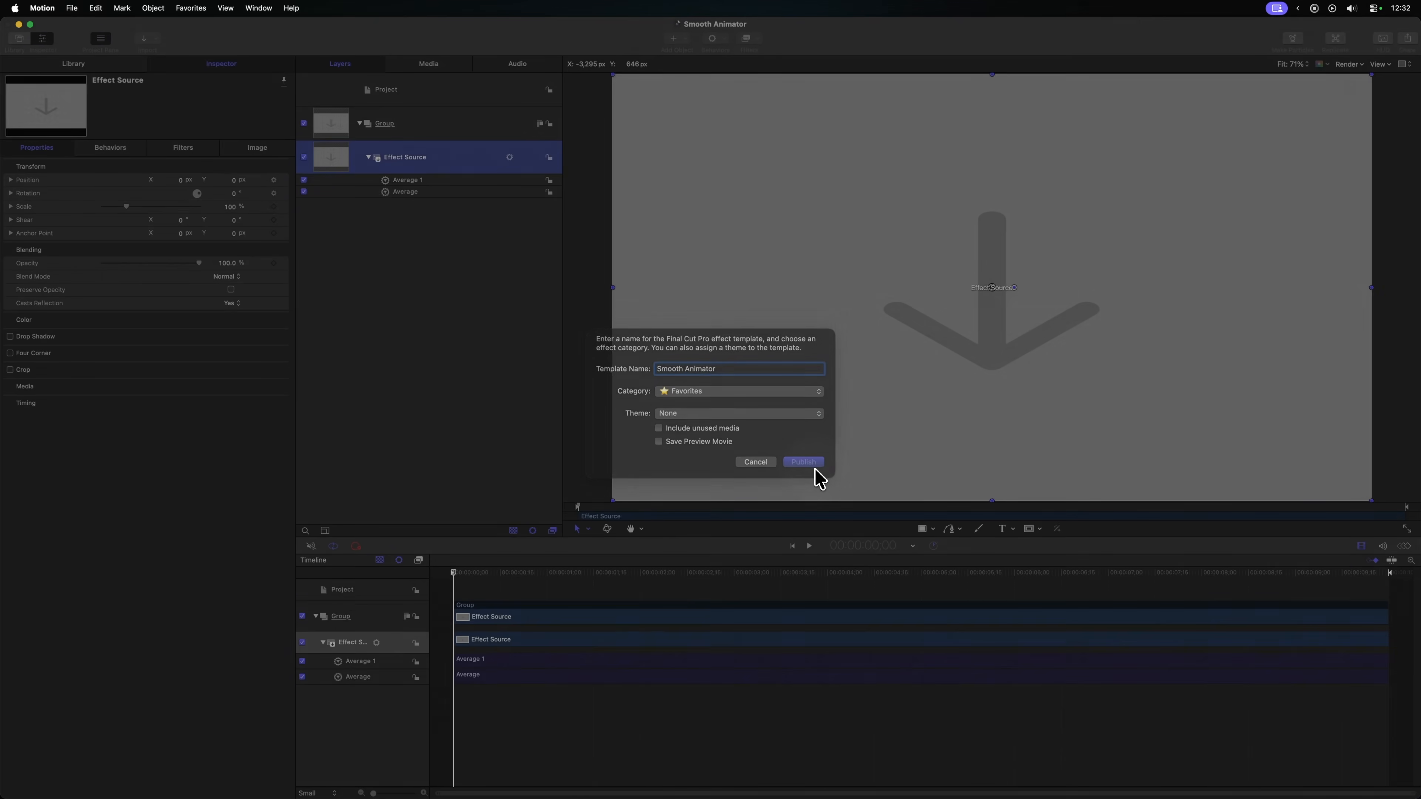
pyautogui.click(810, 468)
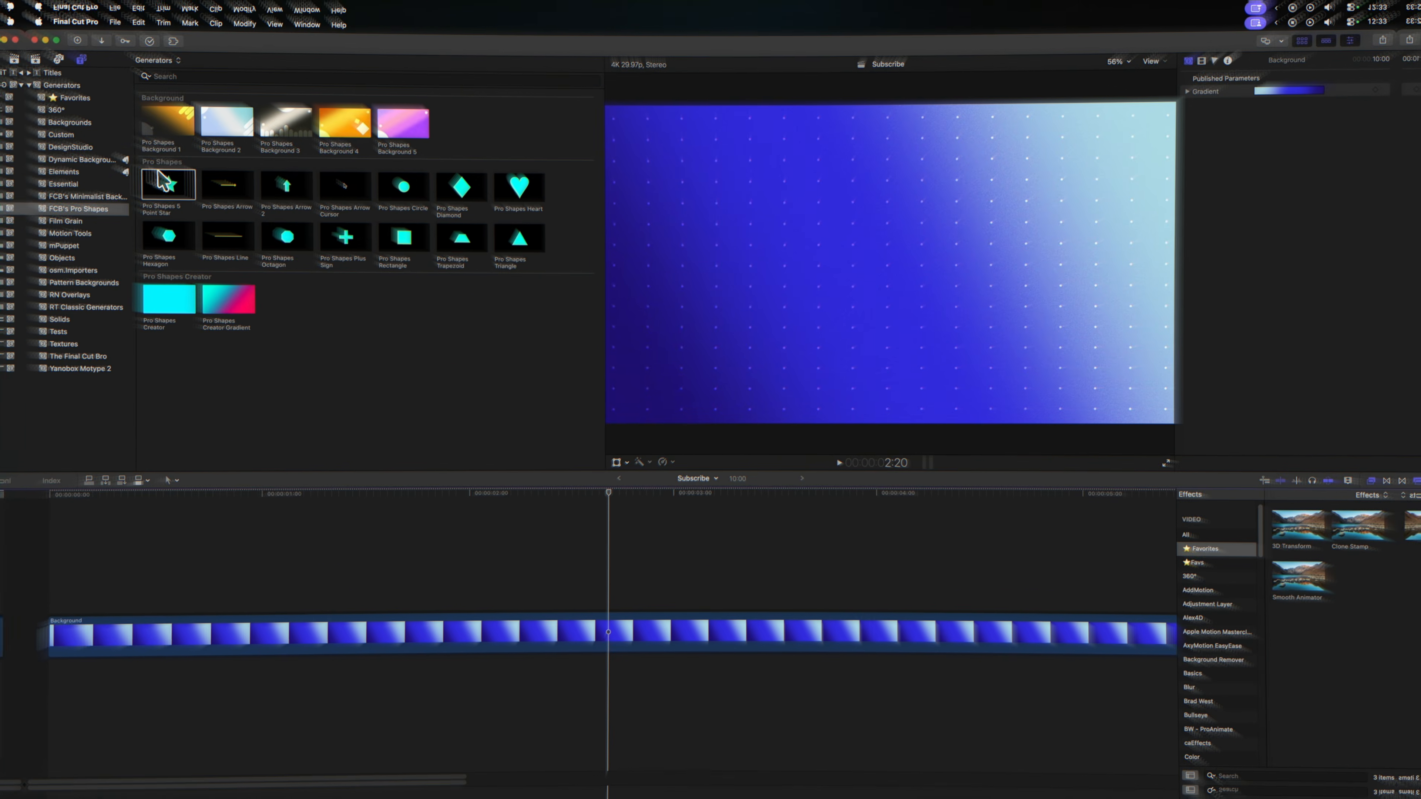
# Step: In Final Cut Pro, place a Pro Shapes 5 Point Star above the background at the timeline start and make it a compound clip
pyautogui.moveTo(162, 180); pyautogui.dragTo(9, 588)
pyautogui.press('ctrl+super+1')
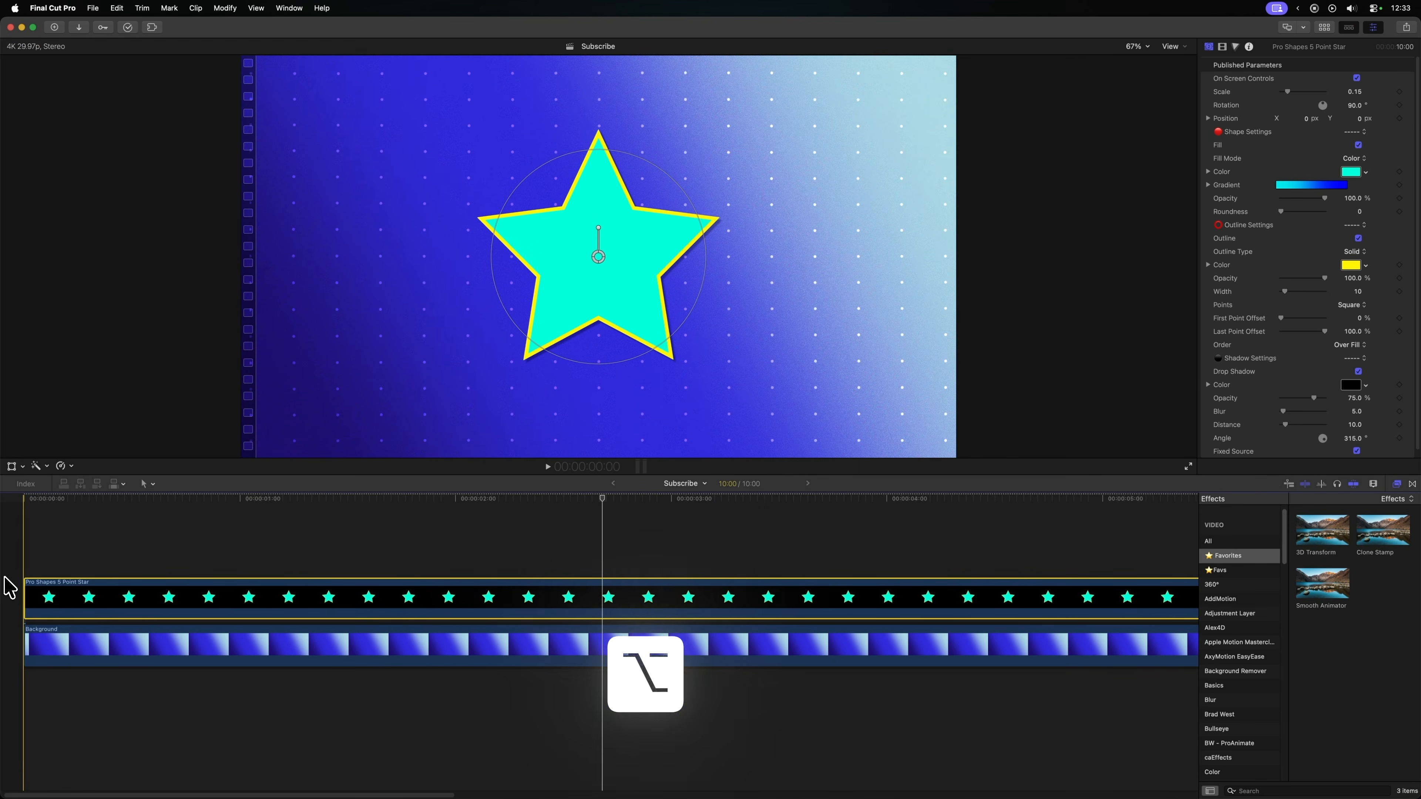
pyautogui.hotkey('alt', 'g')
pyautogui.press('Return')
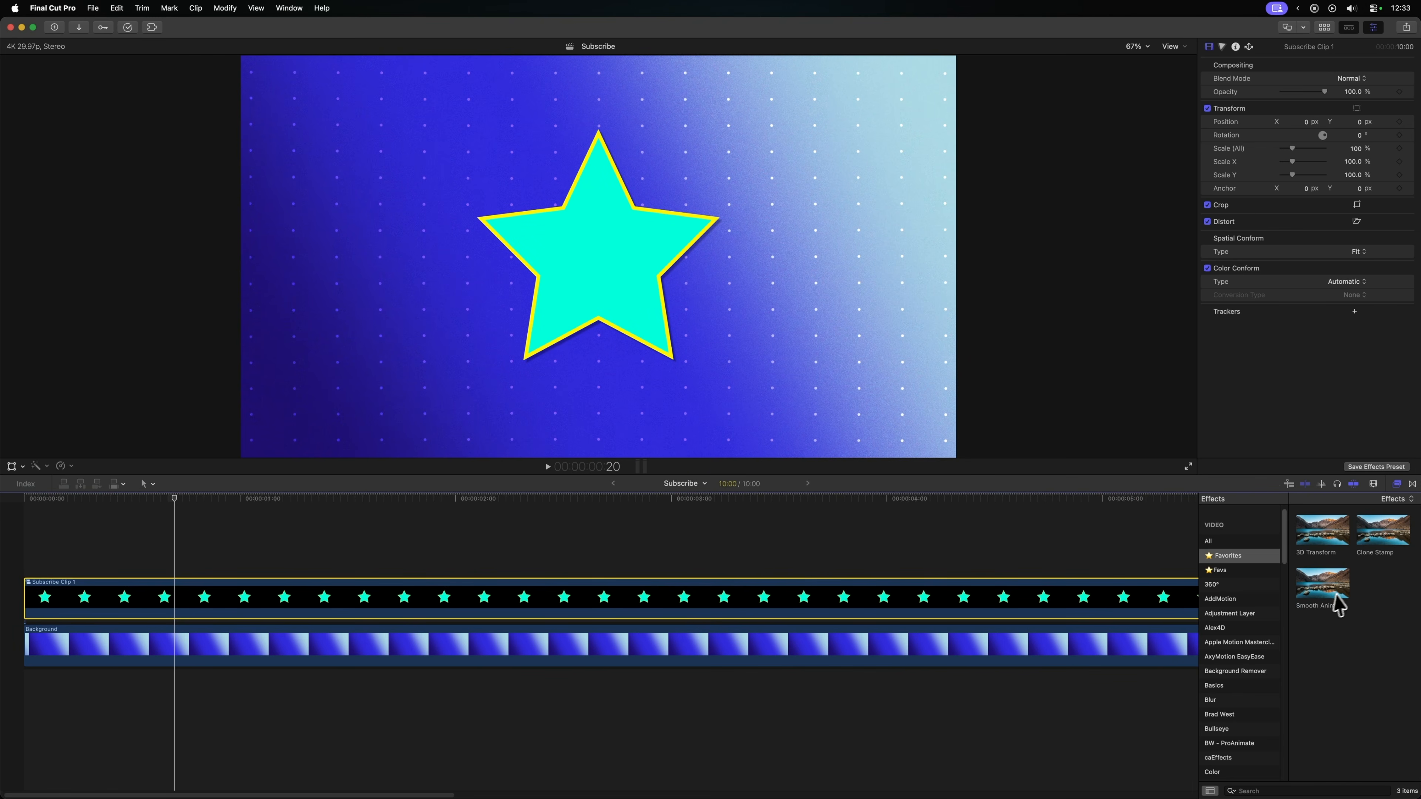
# Step: Apply Smooth Animator to the star compound clip and keyframe its Position and Rotation over time, reaching X 52.3, Y 20.3 px at 3:17
pyautogui.moveTo(1303, 588); pyautogui.dragTo(356, 597)
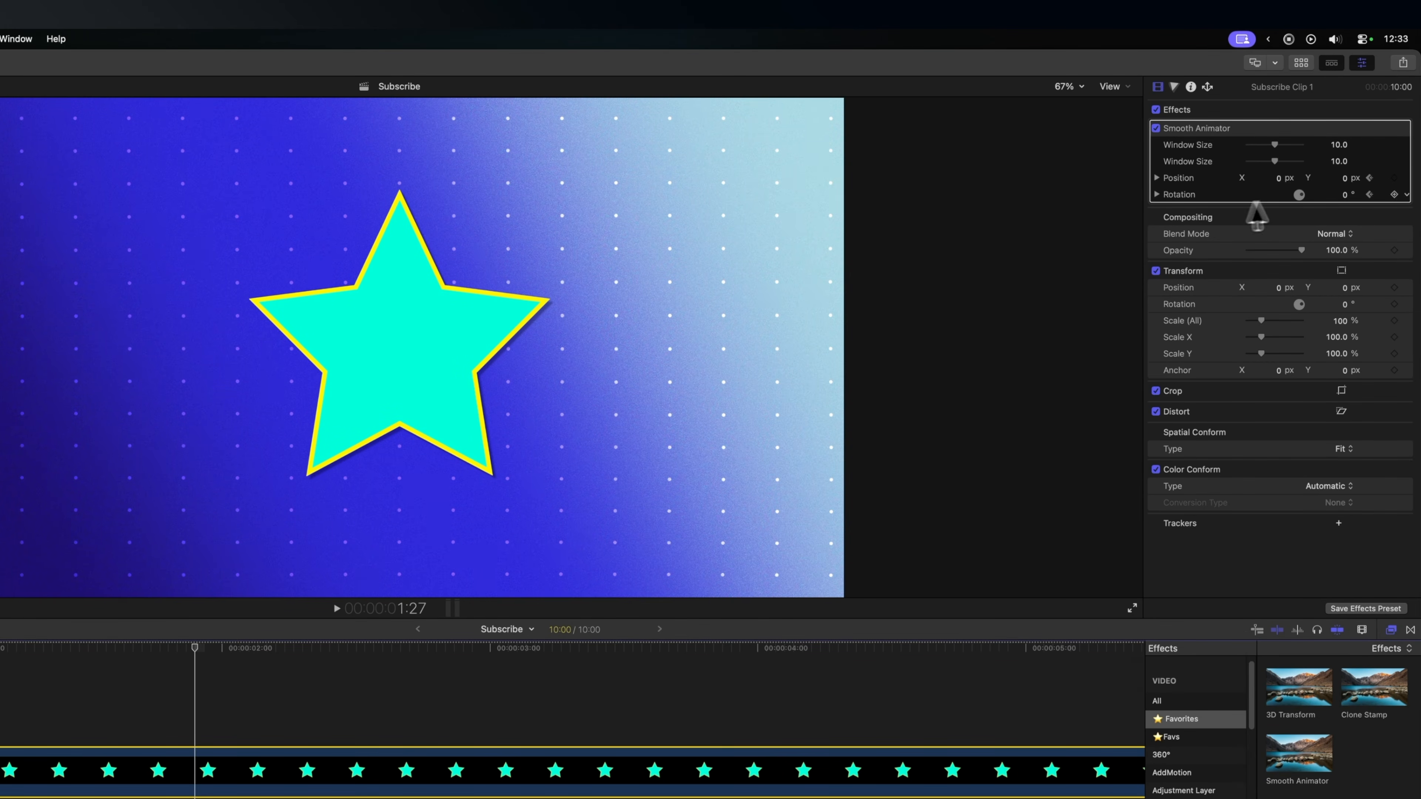
pyautogui.moveTo(1277, 179); pyautogui.dragTo(1343, 194)
pyautogui.moveTo(194, 648); pyautogui.dragTo(346, 647)
pyautogui.moveTo(1278, 179); pyautogui.dragTo(1273, 179)
pyautogui.moveTo(1344, 179); pyautogui.dragTo(1343, 195)
pyautogui.moveTo(346, 648); pyautogui.dragTo(641, 647)
pyautogui.moveTo(1273, 178); pyautogui.dragTo(1338, 178)
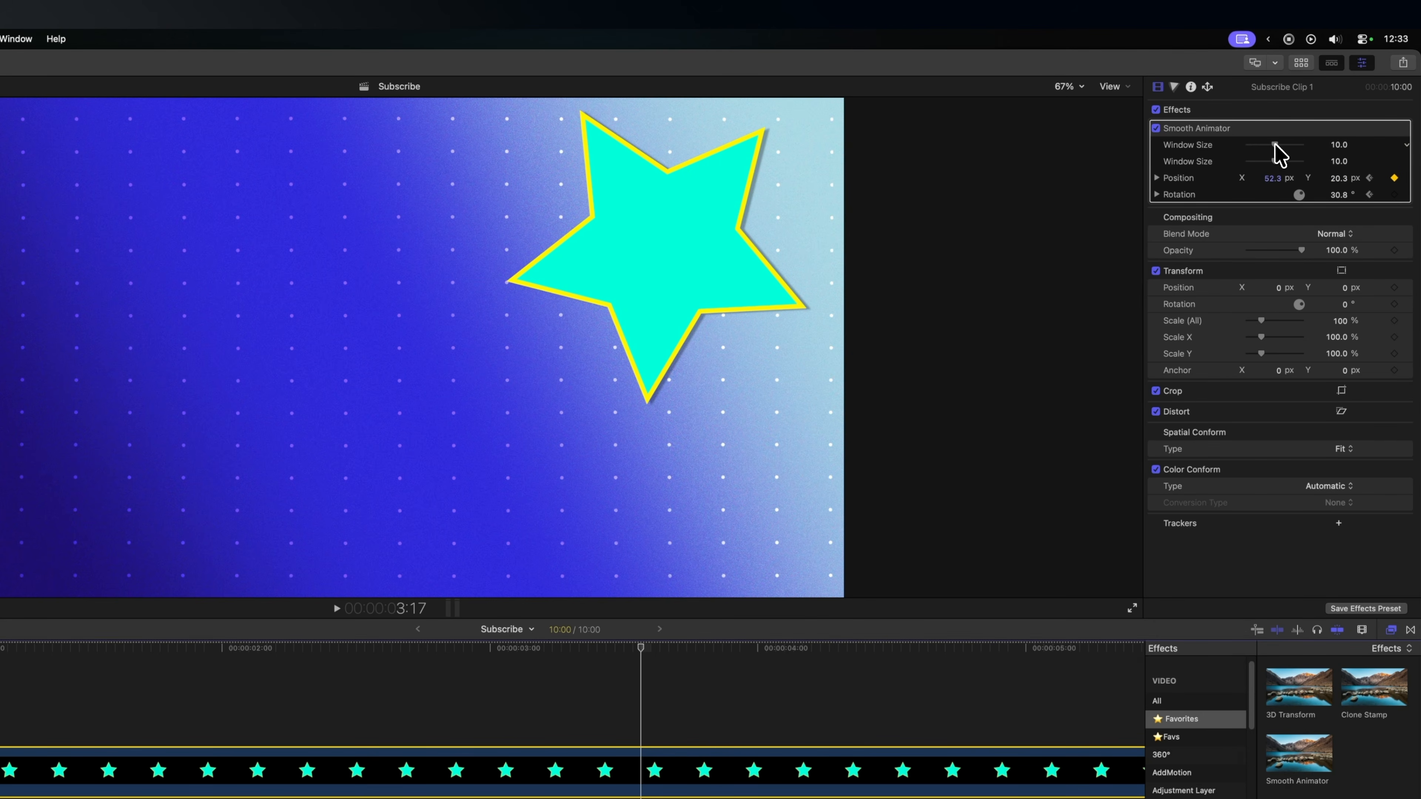
# Step: Set both Smooth Animator Window Size values to 0 and play back the star animation
pyautogui.moveTo(1276, 144); pyautogui.dragTo(1287, 144)
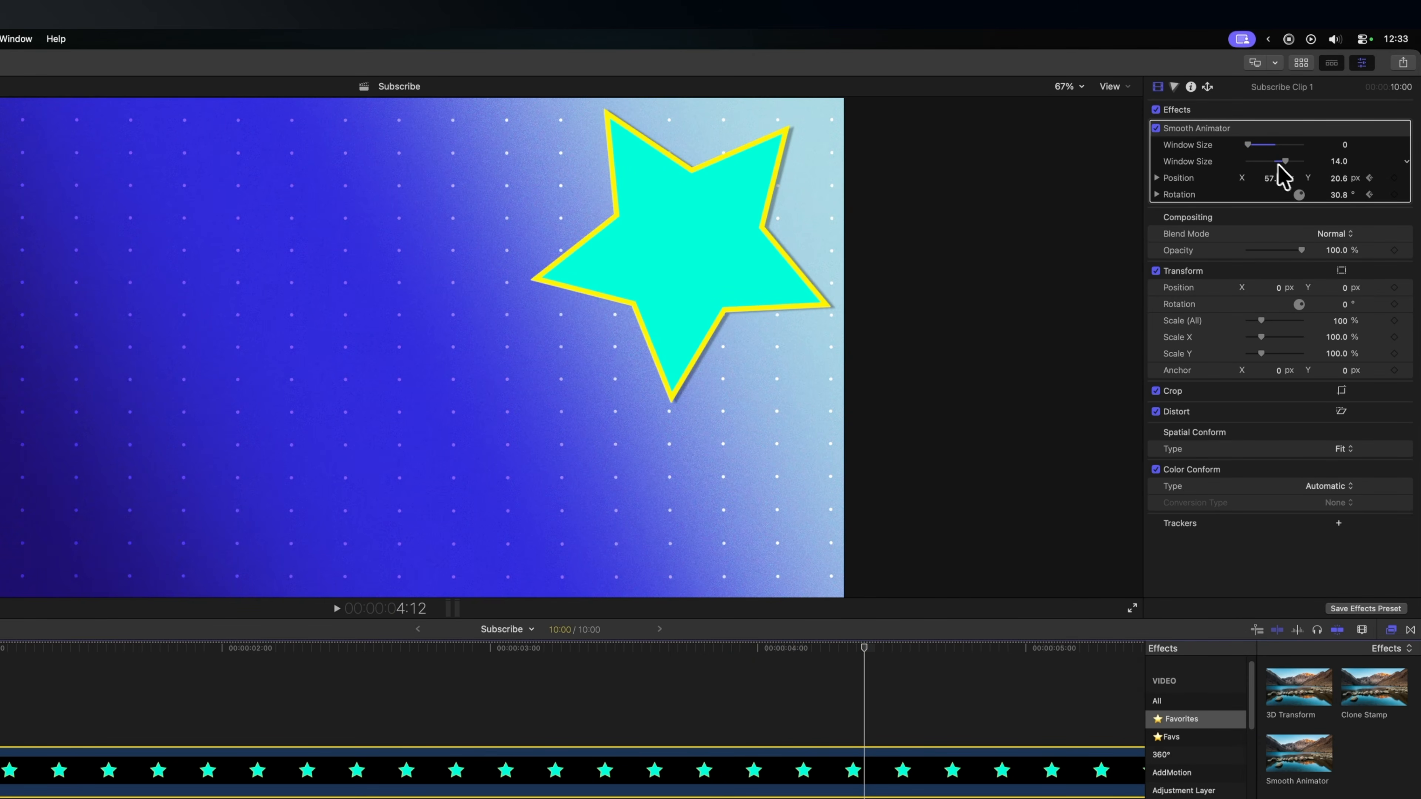
pyautogui.press('space')
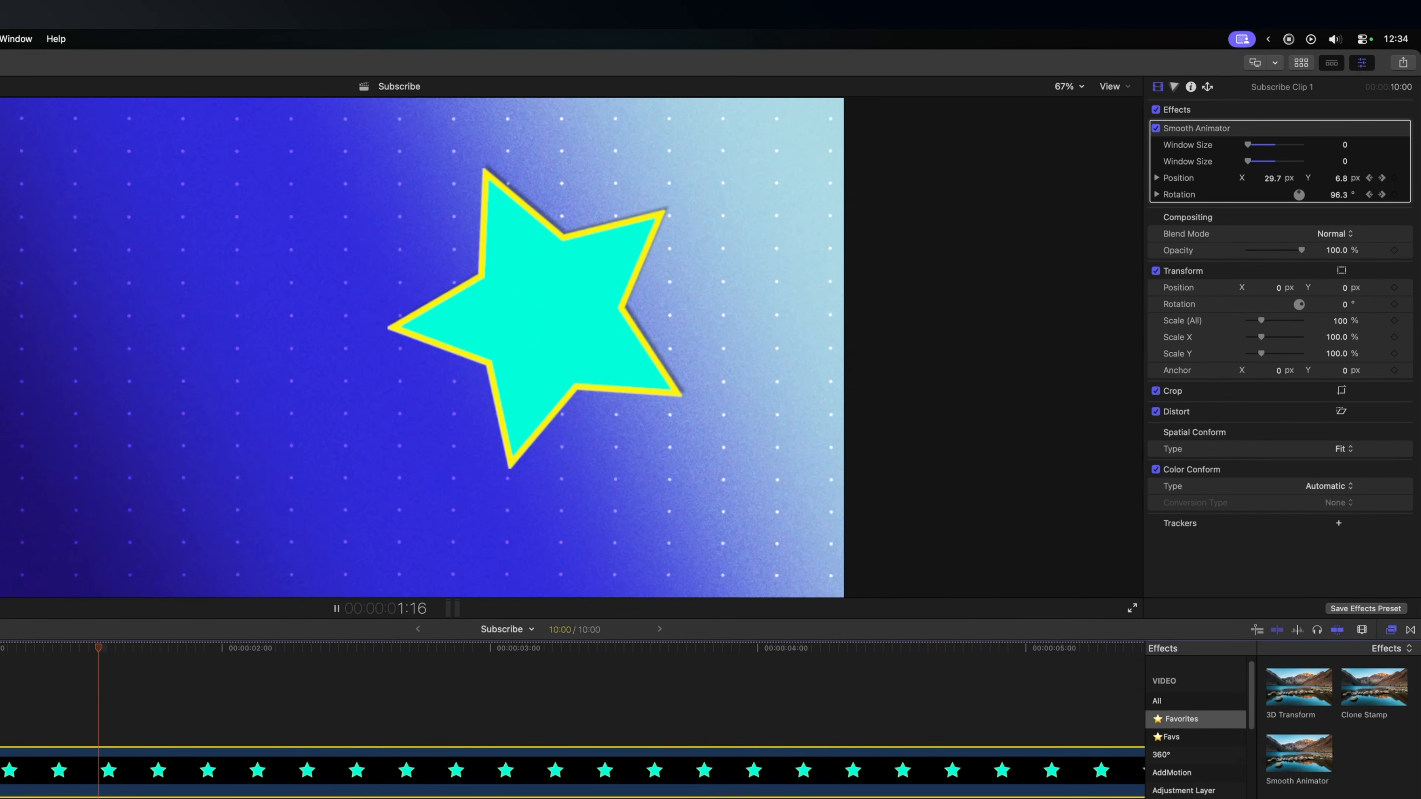